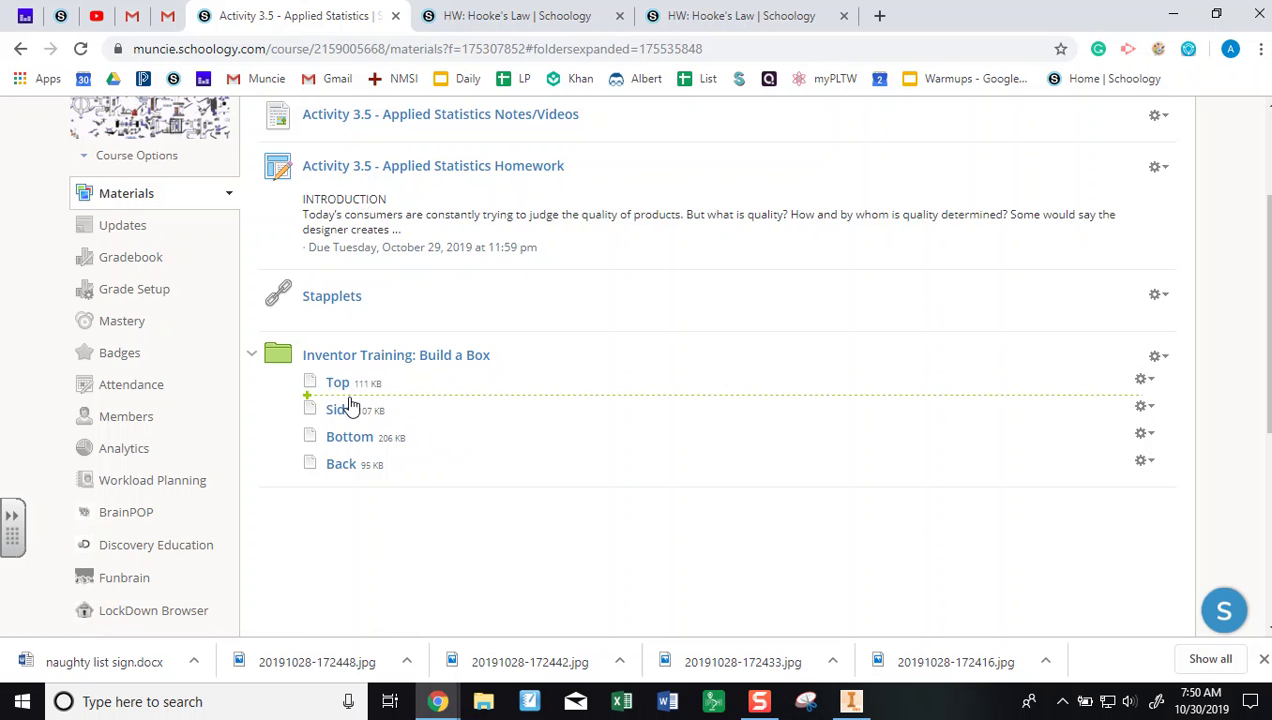
scroll(360, 409, up, 3)
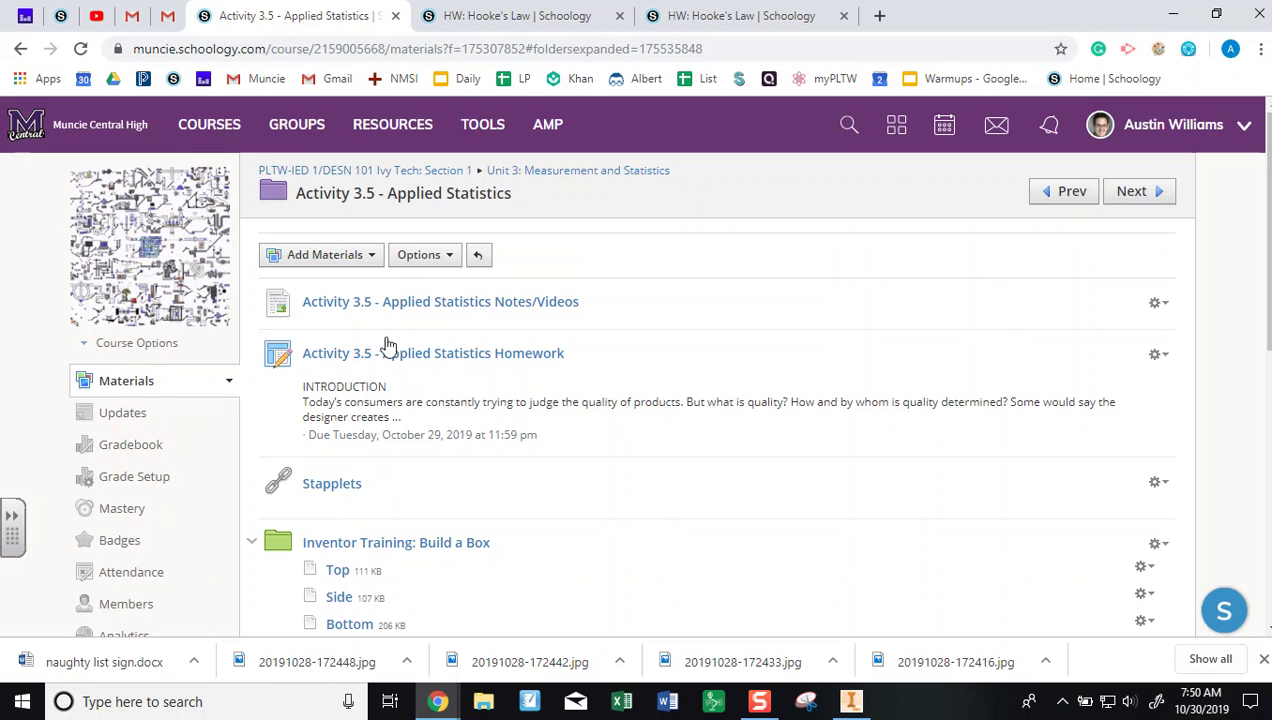
scroll(372, 250, down, 3)
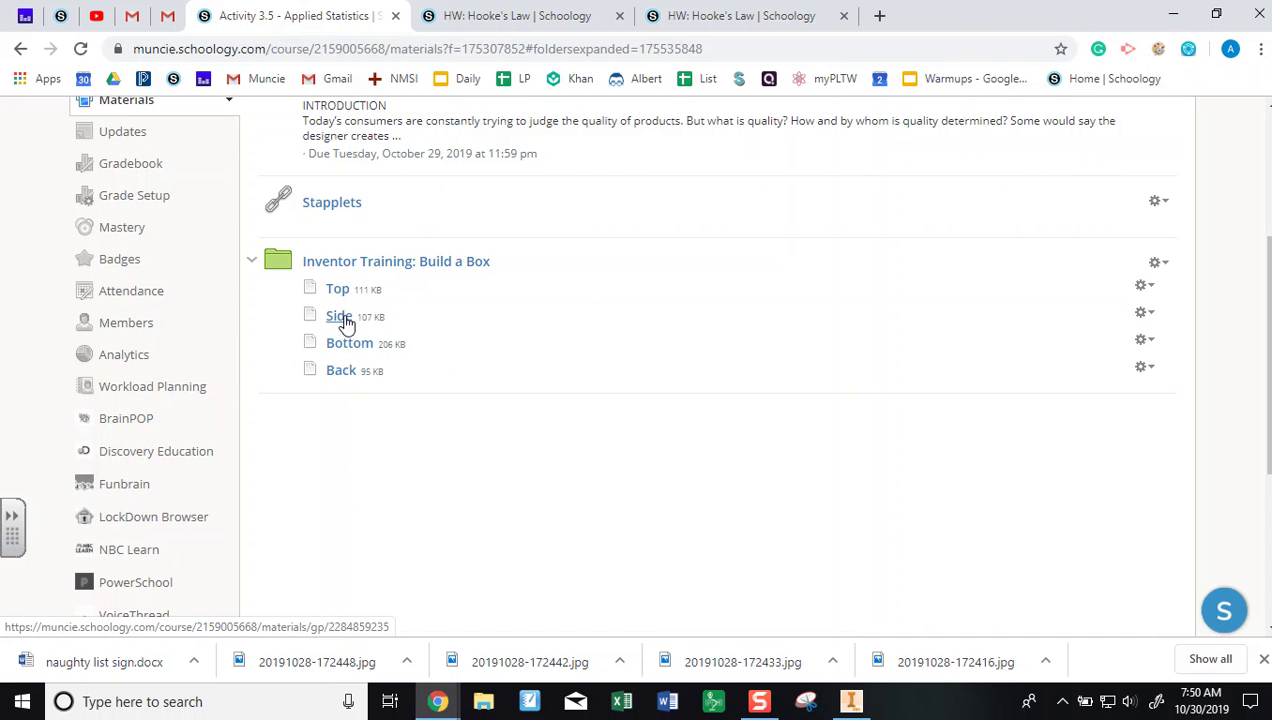
drag(348, 364, 348, 393)
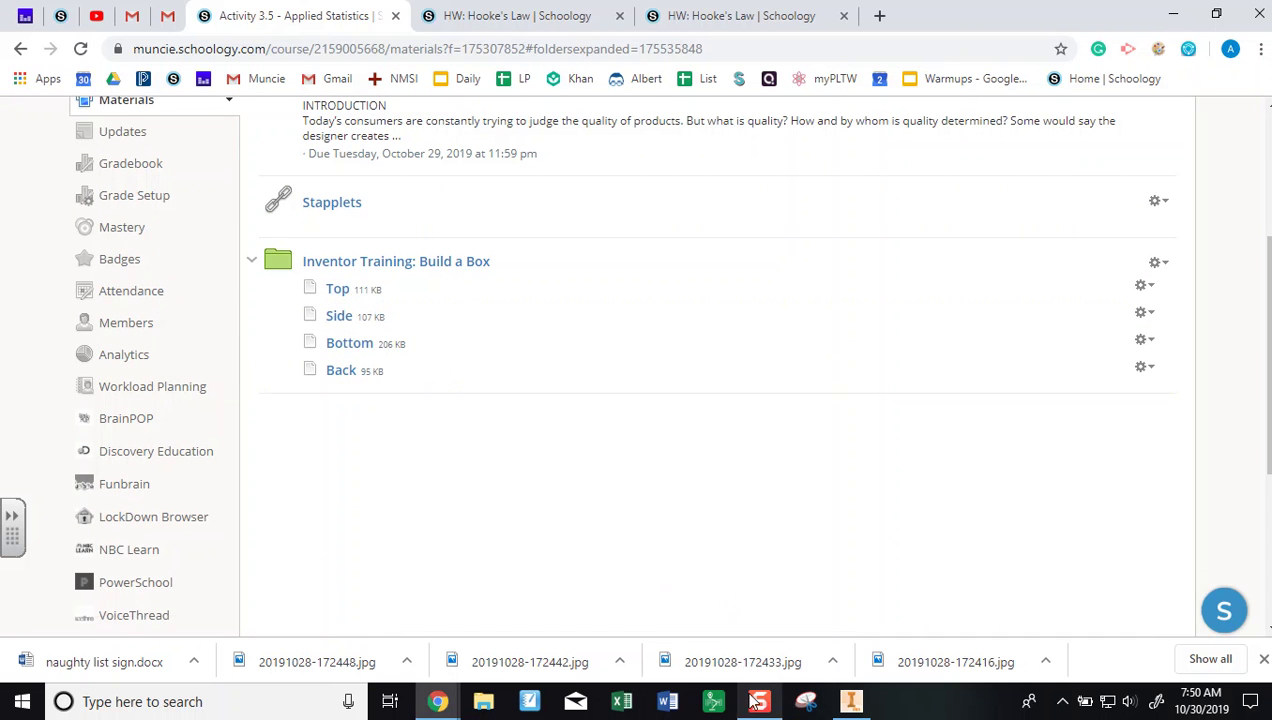
Switch to Autodesk Inventor and create a new assembly from the English Standard (in).iam template
click(858, 705)
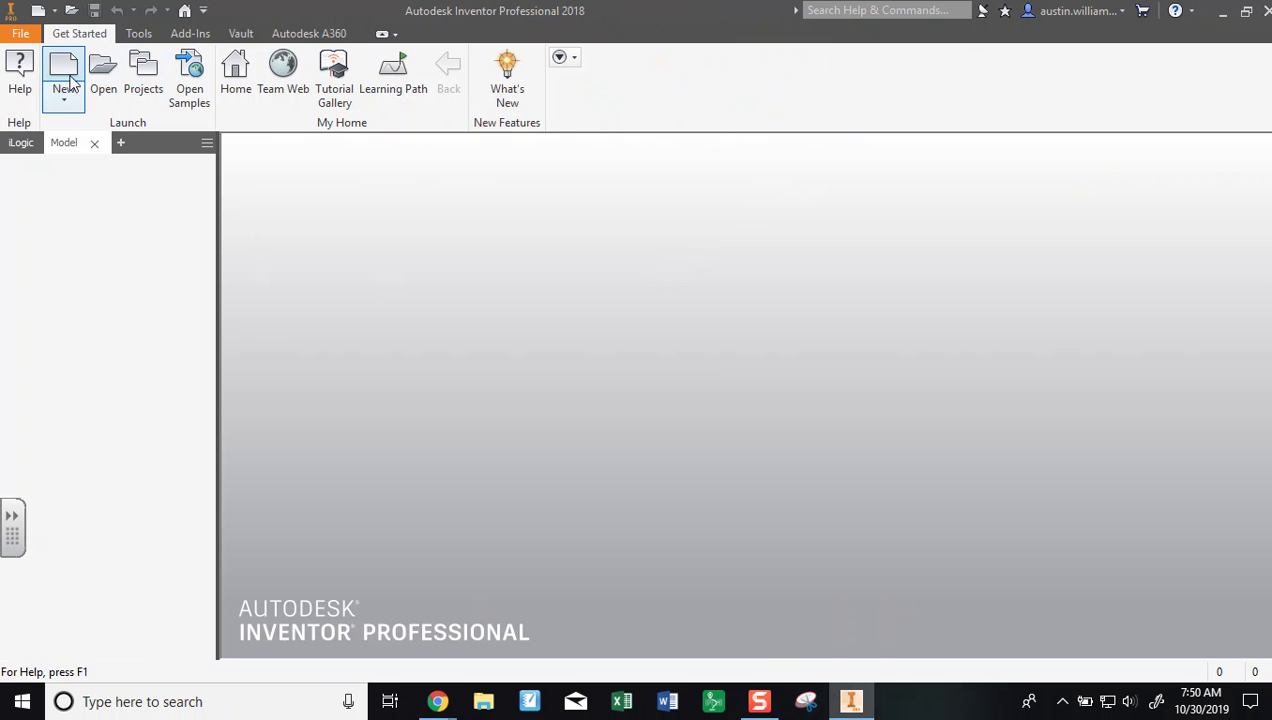
click(57, 108)
click(45, 131)
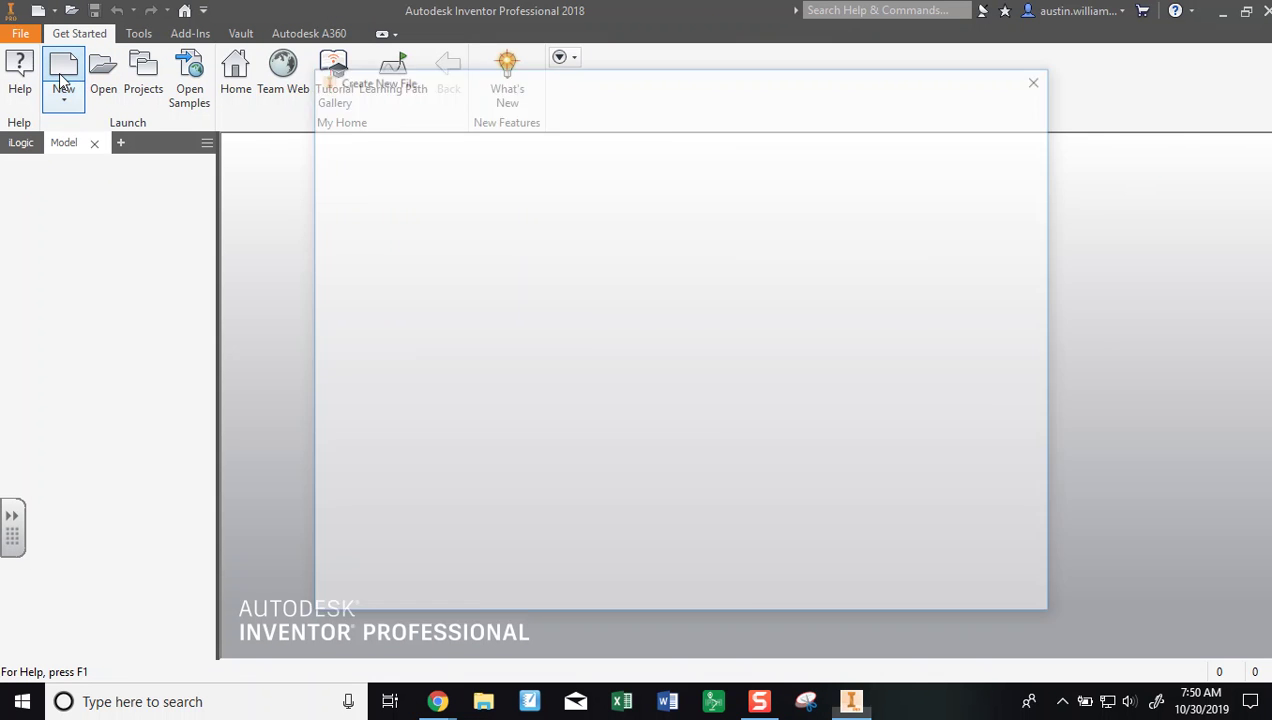
click(646, 206)
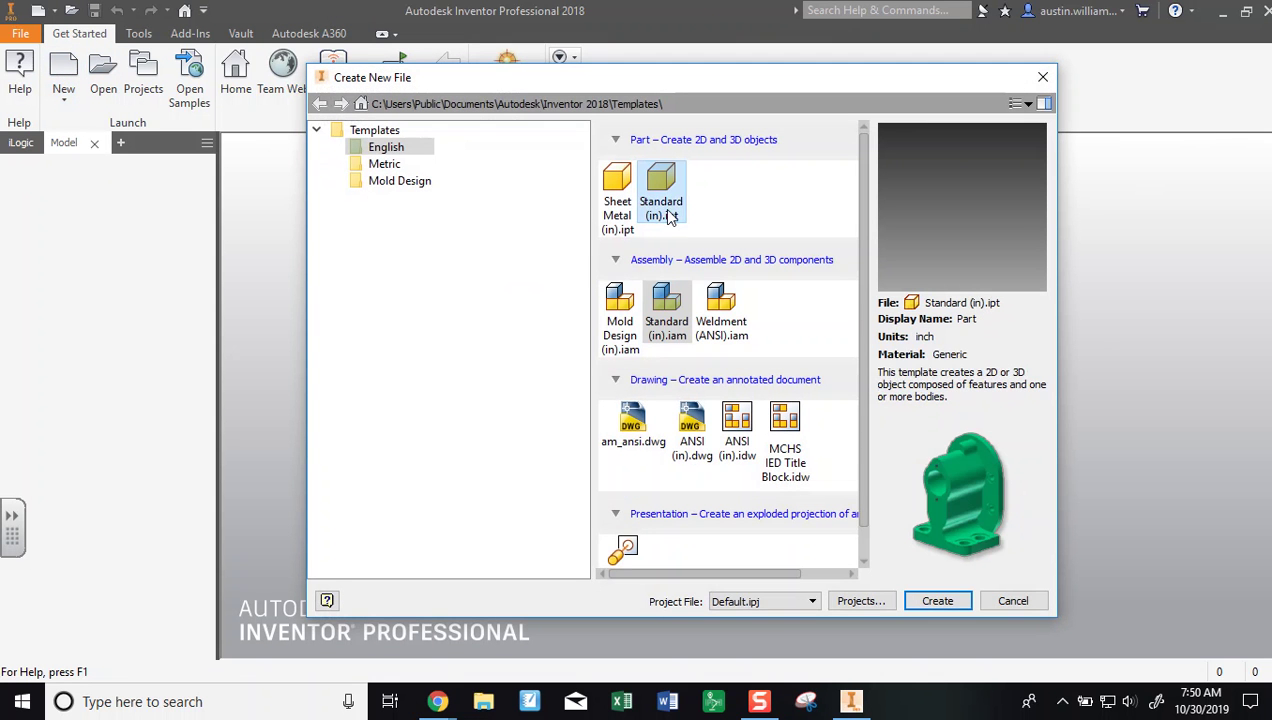
click(677, 332)
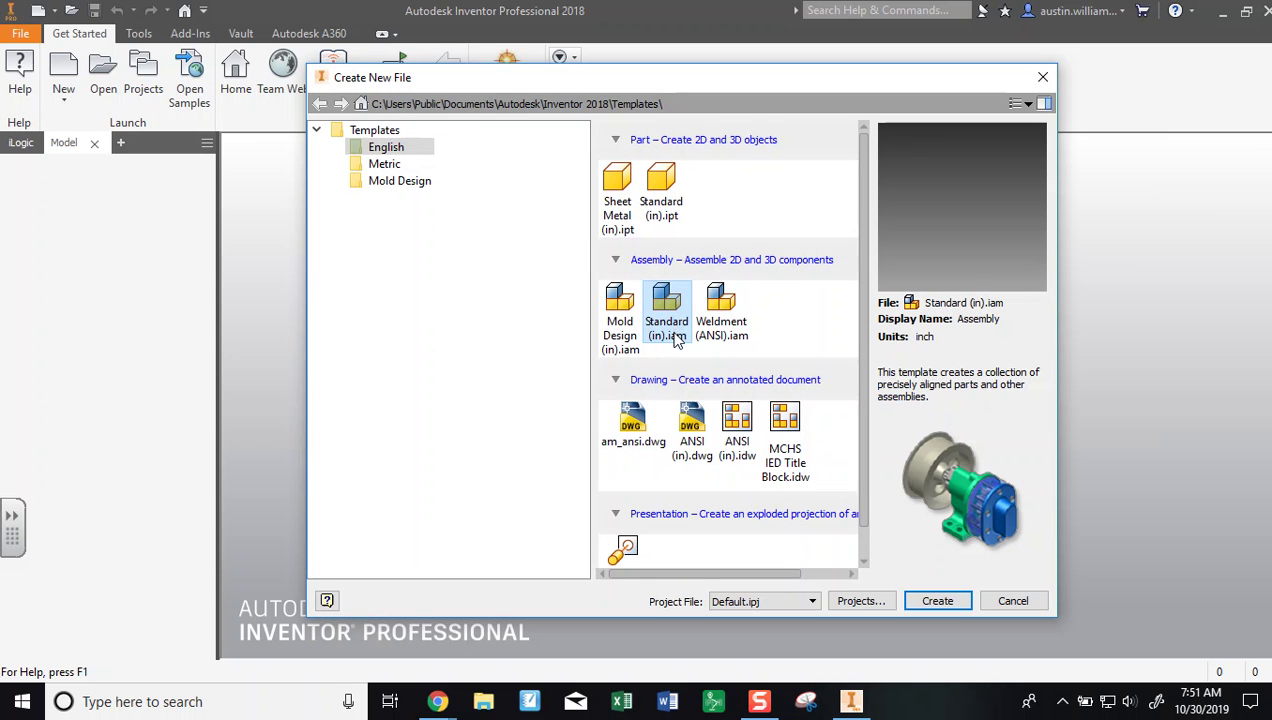
double_click(670, 320)
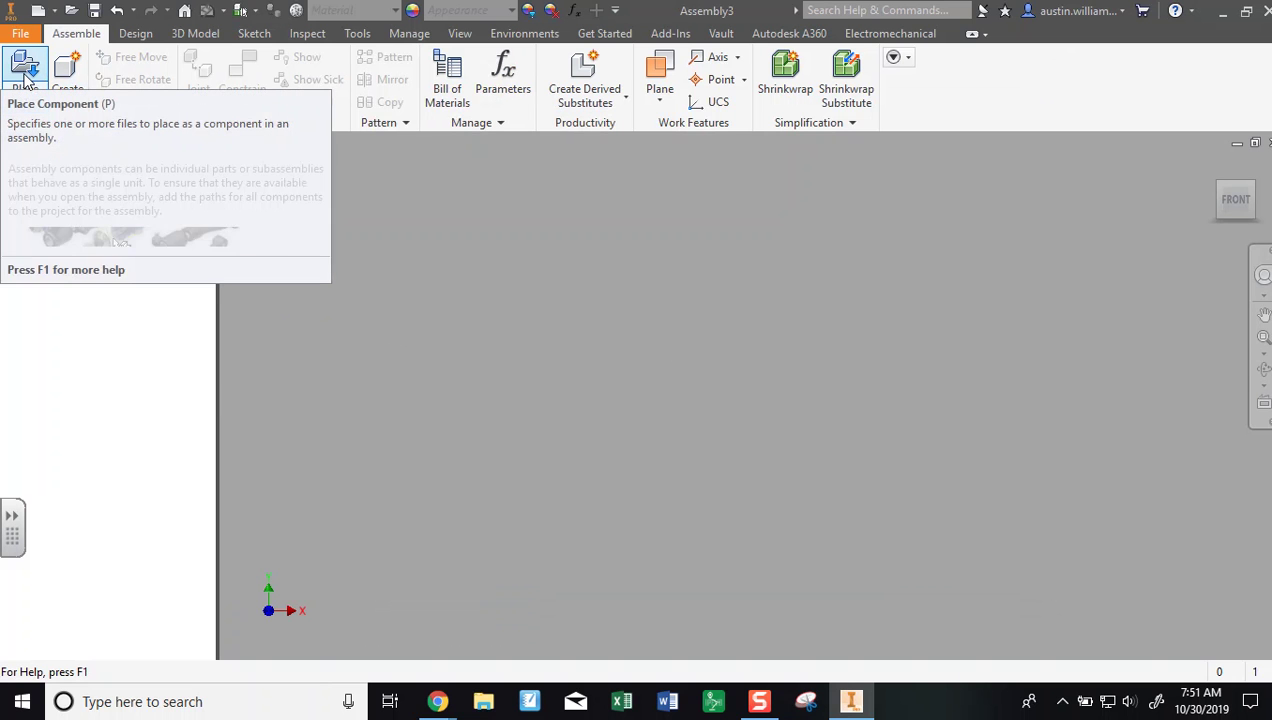
Place one AW_Activity3.9_MAB_Bottom.ipt component from the Automata folder in the assembly
click(25, 78)
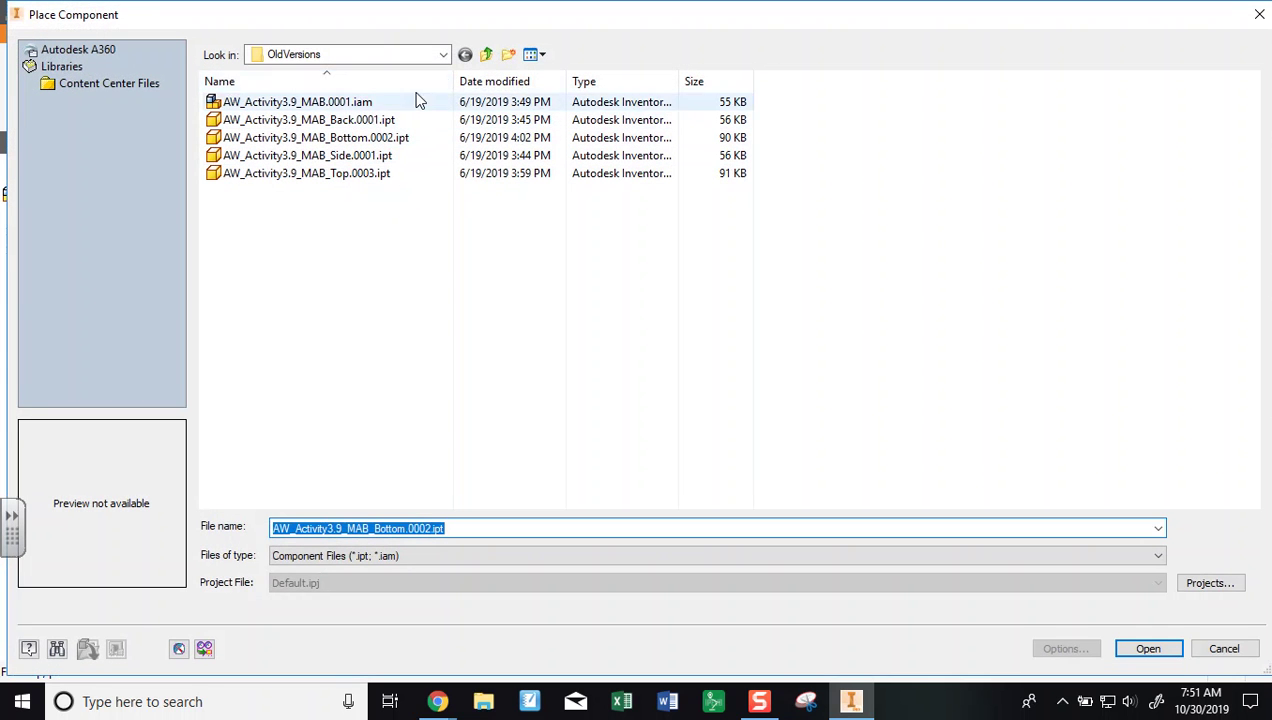
click(486, 56)
click(486, 56)
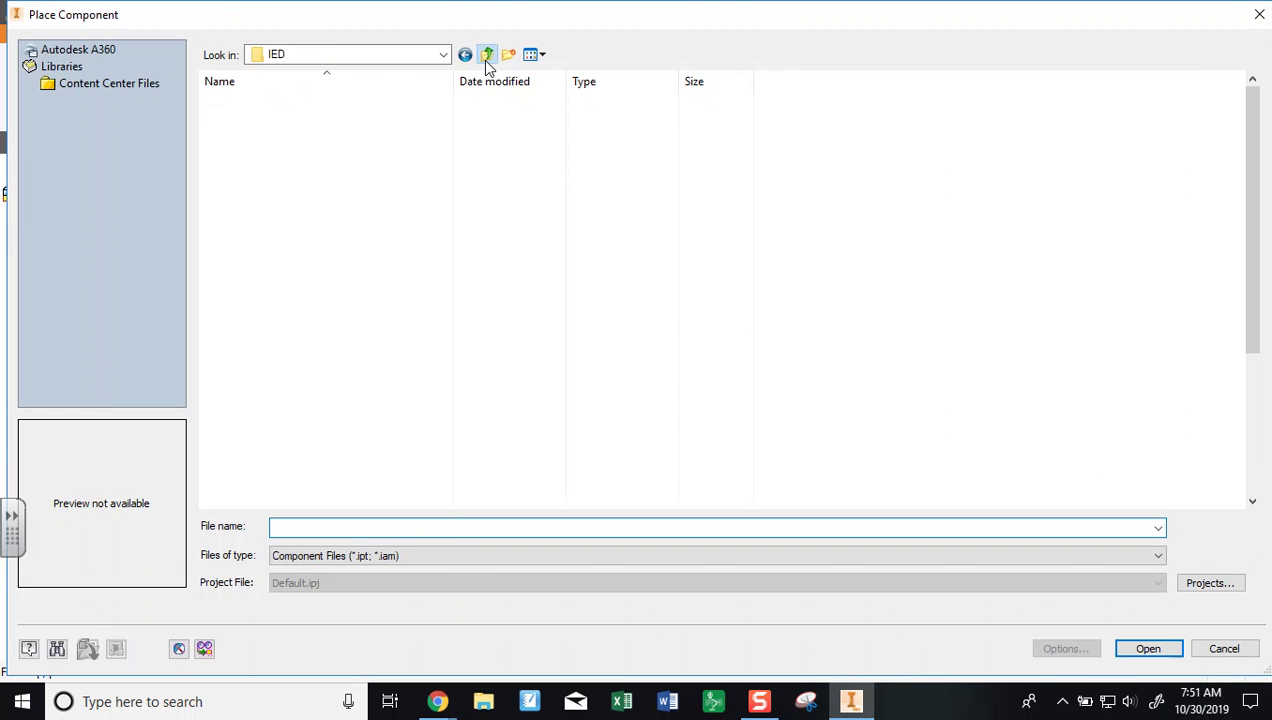
double_click(300, 121)
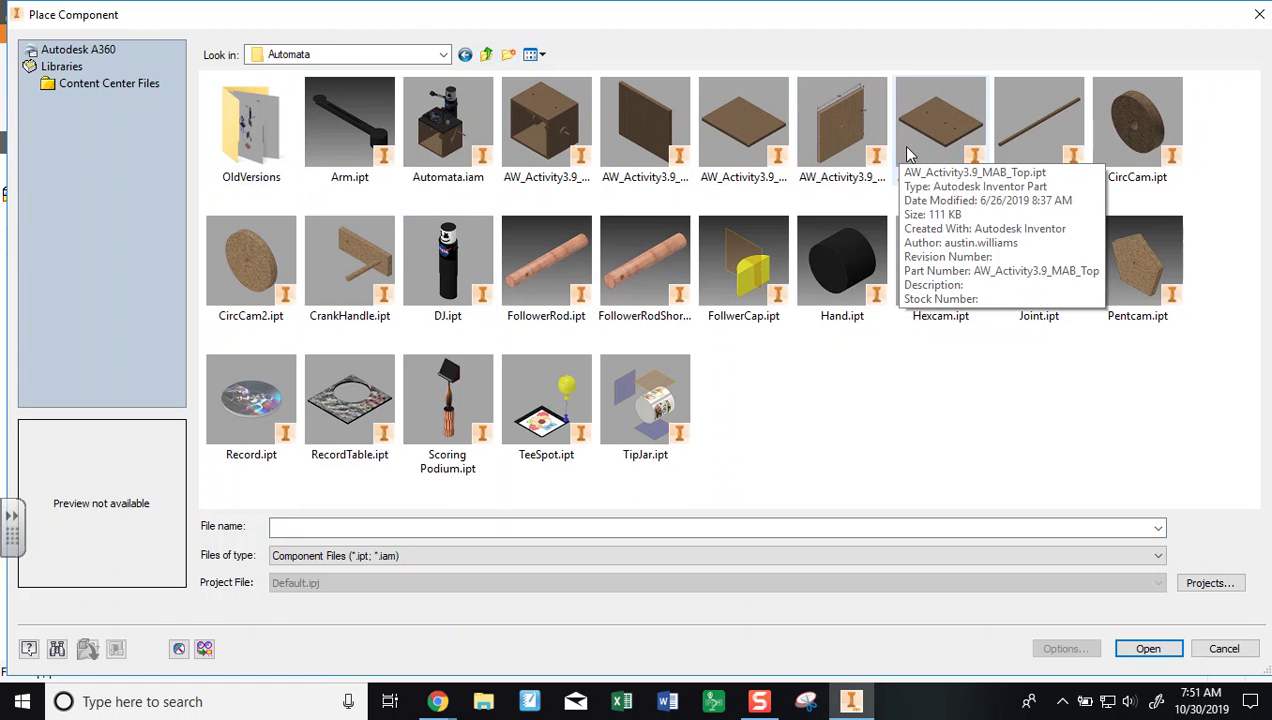
double_click(704, 160)
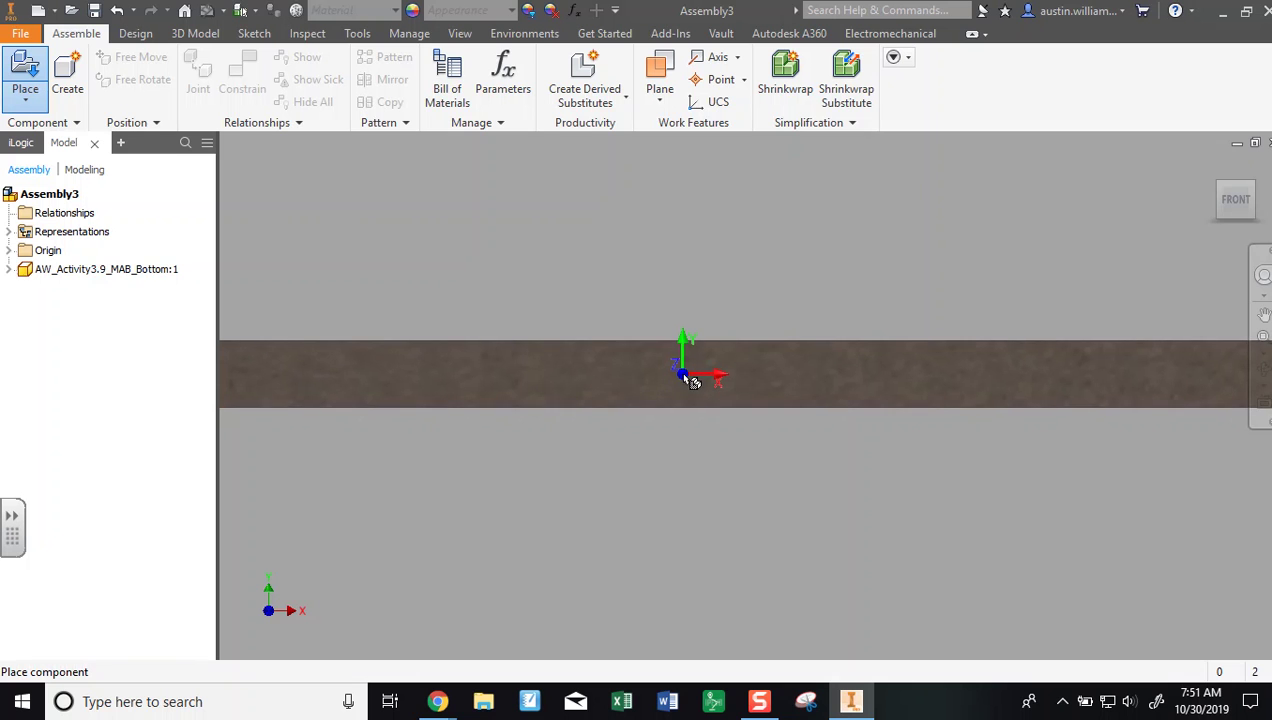
click(700, 380)
key(Escape)
Ground the bottom panel so it stays fixed in the assembly
scroll(740, 399, down, 3)
middle_drag(716, 397, 943, 550)
scroll(933, 494, up, 2)
middle_drag(914, 497, 765, 420)
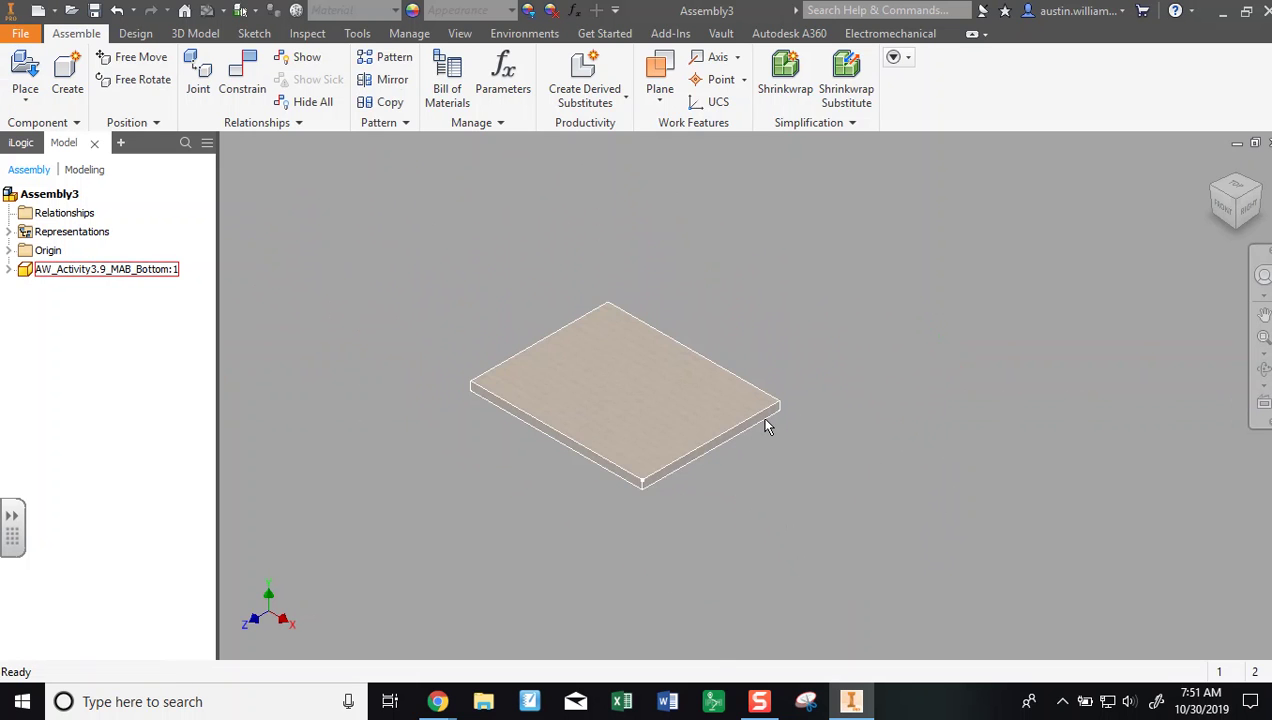
right_click(650, 415)
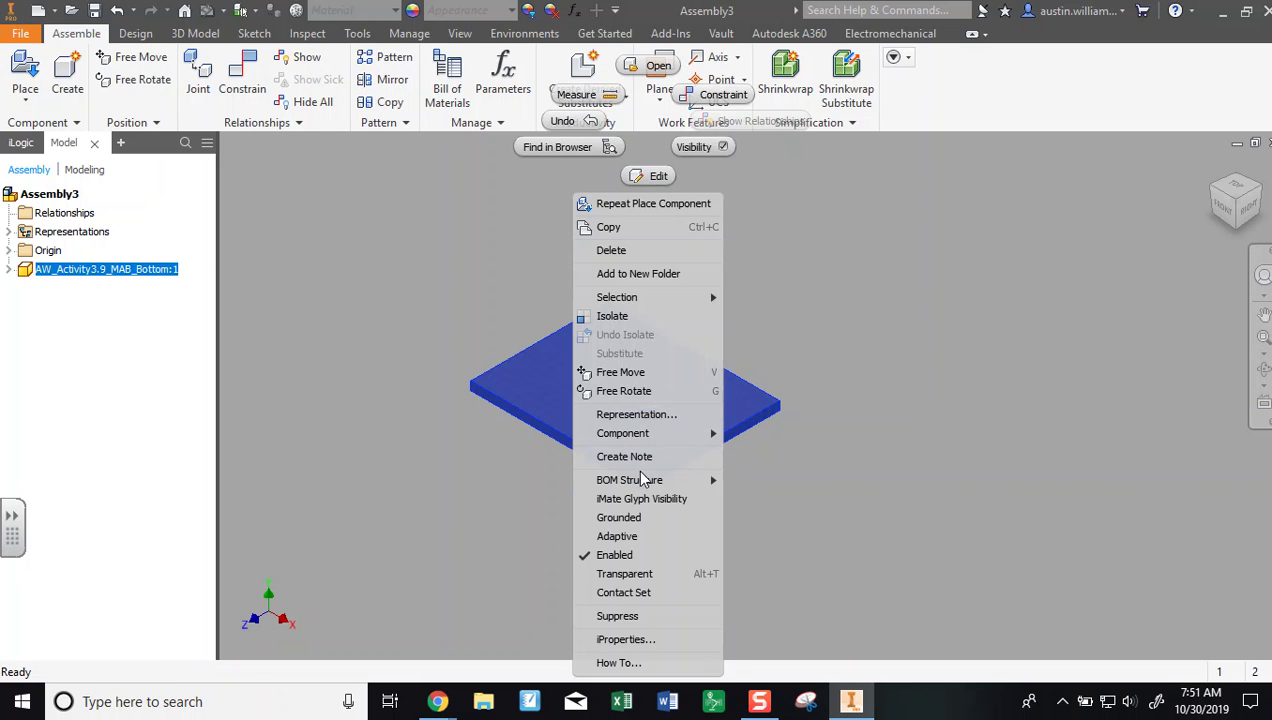
click(641, 521)
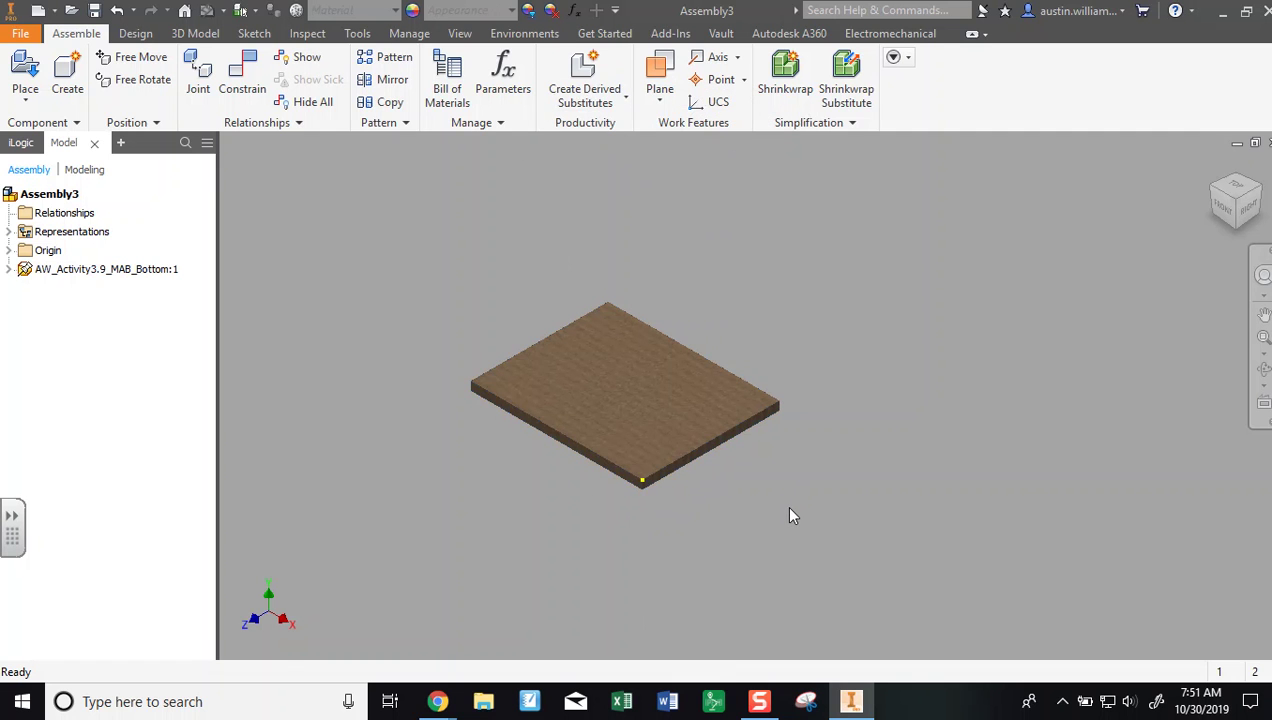
Place one AW_Activity3.9_MAB_Back.ipt component upright behind the bottom panel
shift+middle_drag(789, 520, 760, 497)
click(1228, 205)
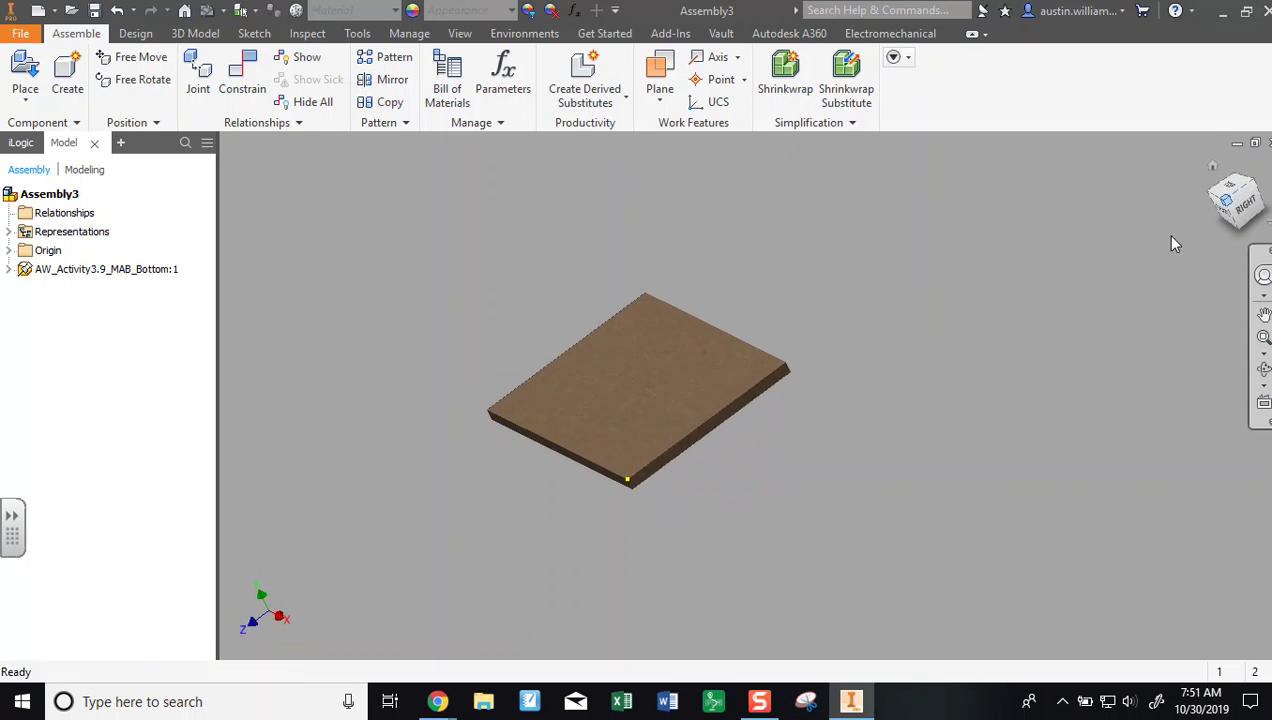
scroll(1052, 388, down, 3)
middle_drag(1052, 386, 810, 452)
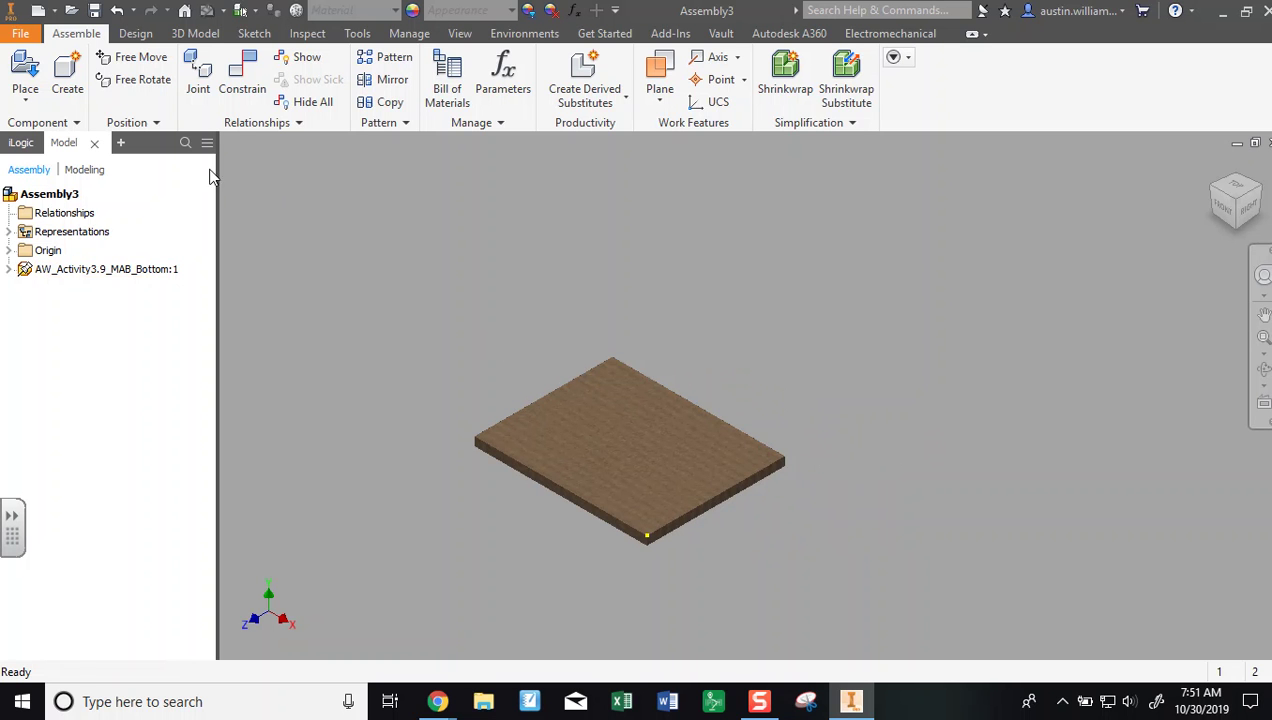
click(26, 72)
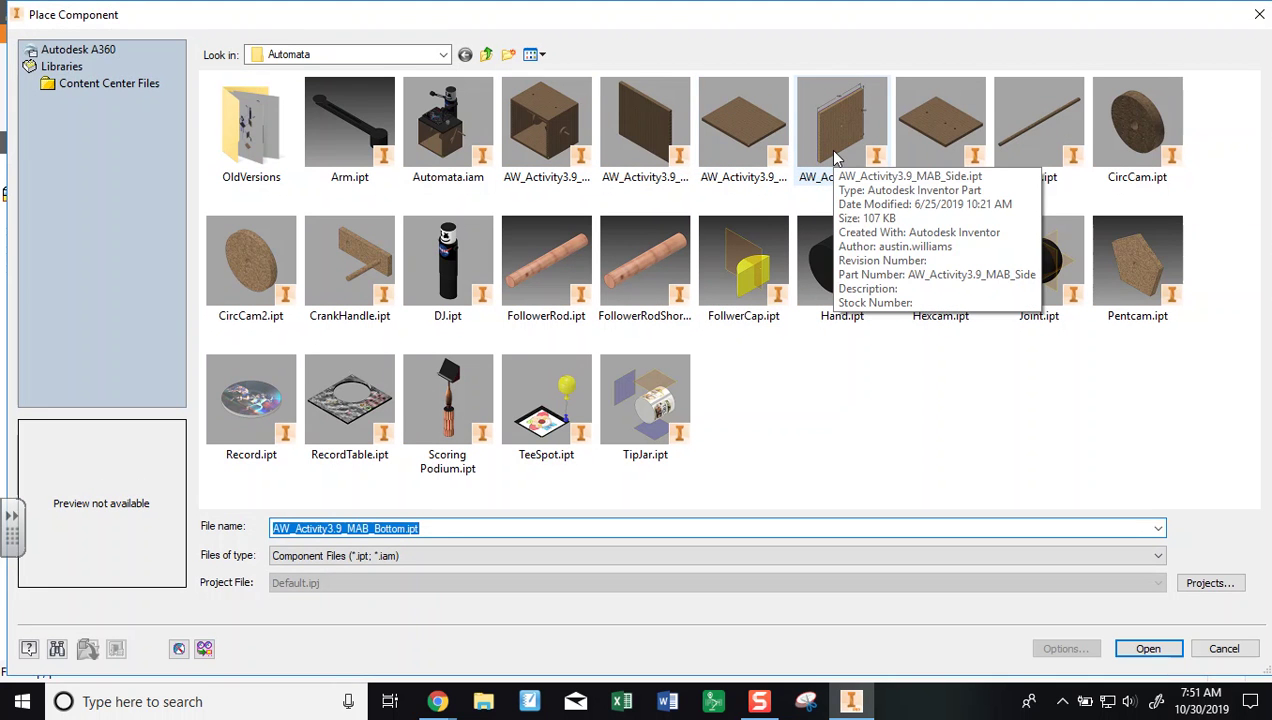
double_click(648, 145)
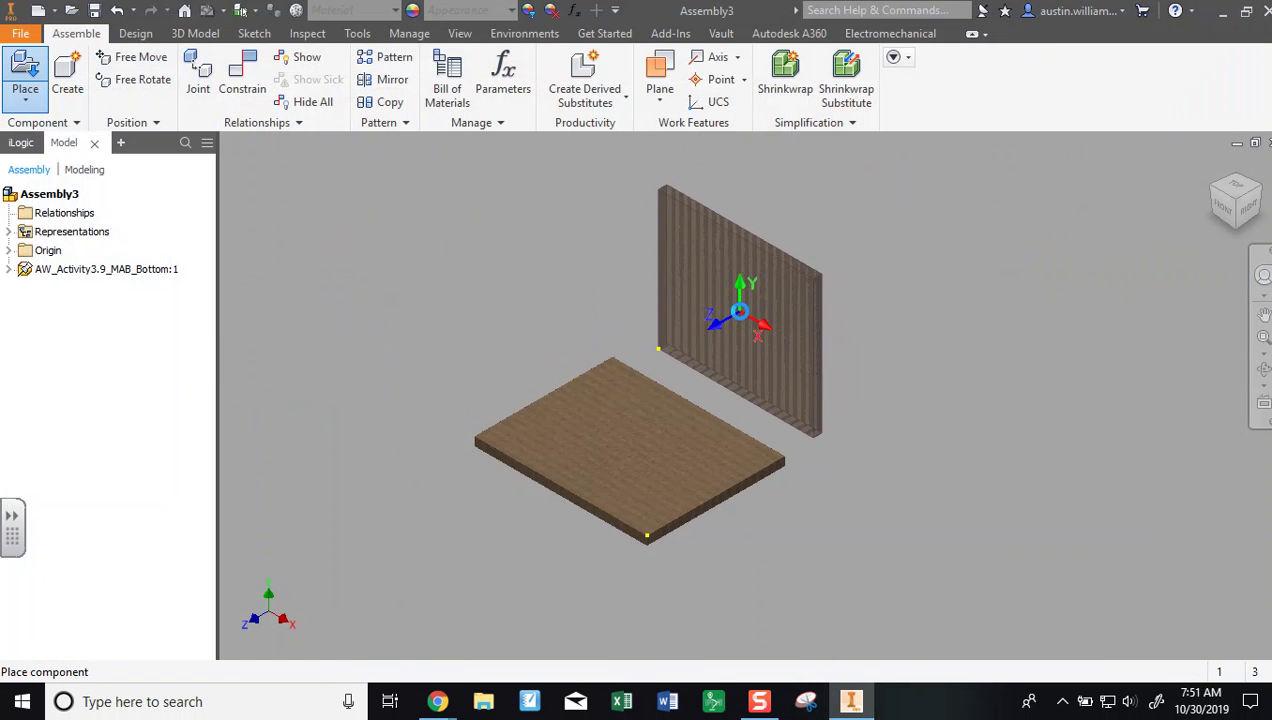
click(748, 318)
key(Escape)
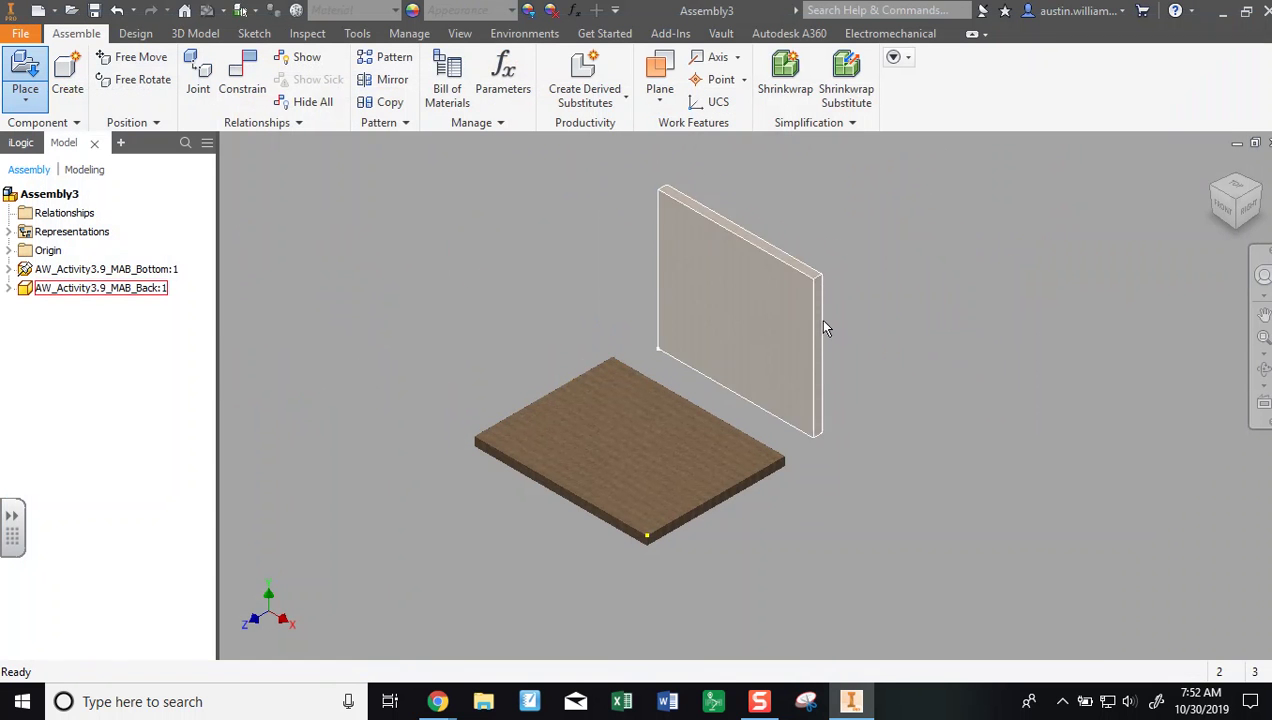
Add a Mate constraint with 0.000 in offset between the back panel's lower edge face and the bottom panel's top face
shift+middle_drag(897, 378, 832, 351)
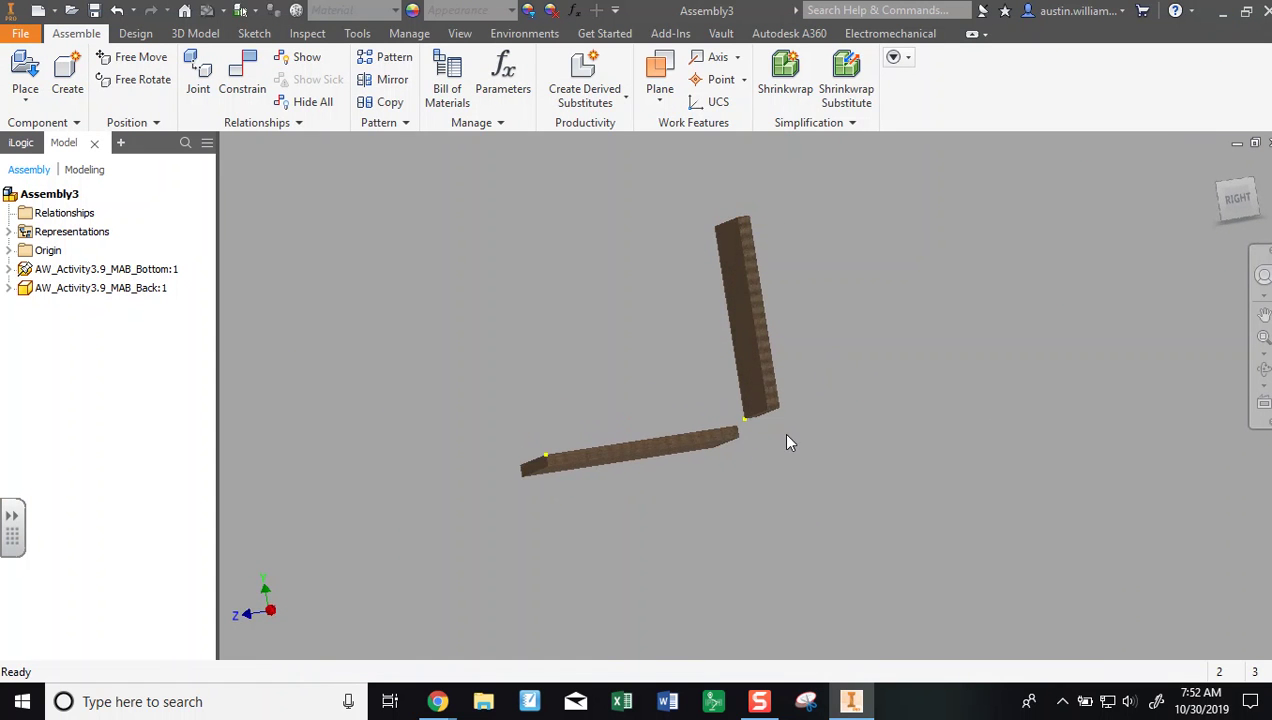
shift+middle_drag(787, 444, 766, 400)
scroll(768, 405, up, 5)
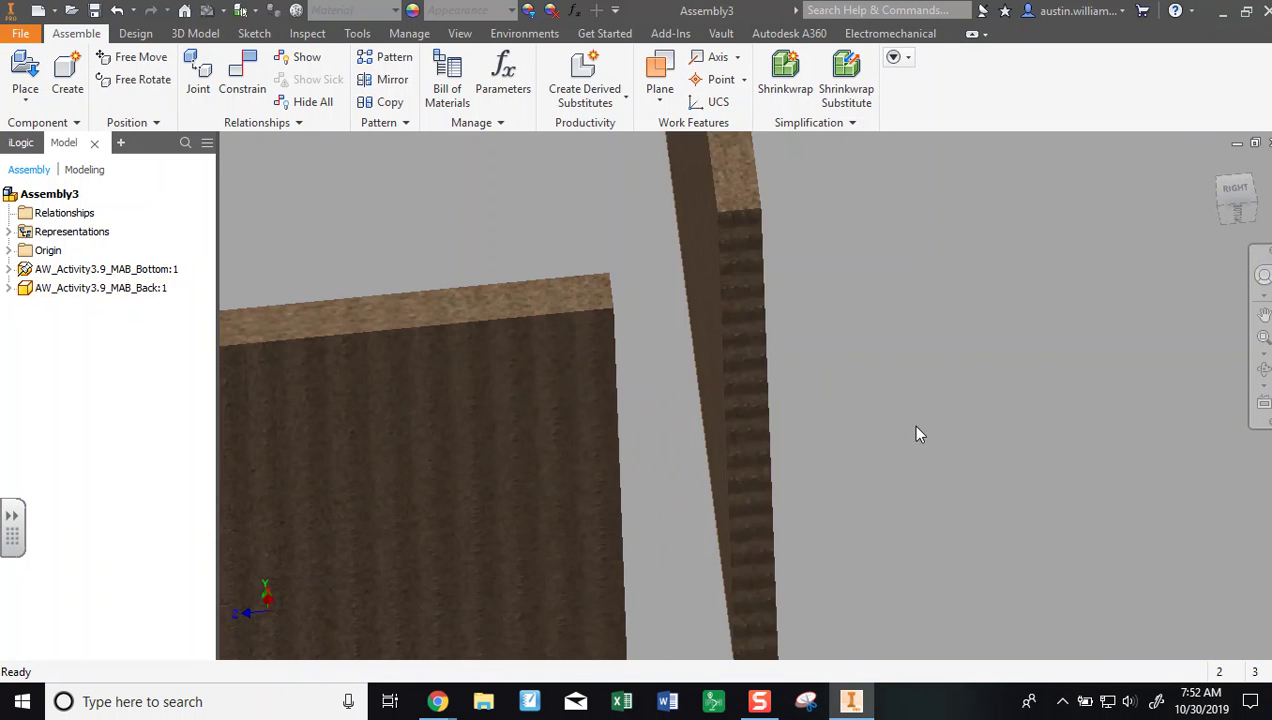
scroll(877, 426, down, 5)
shift+middle_drag(915, 426, 1116, 386)
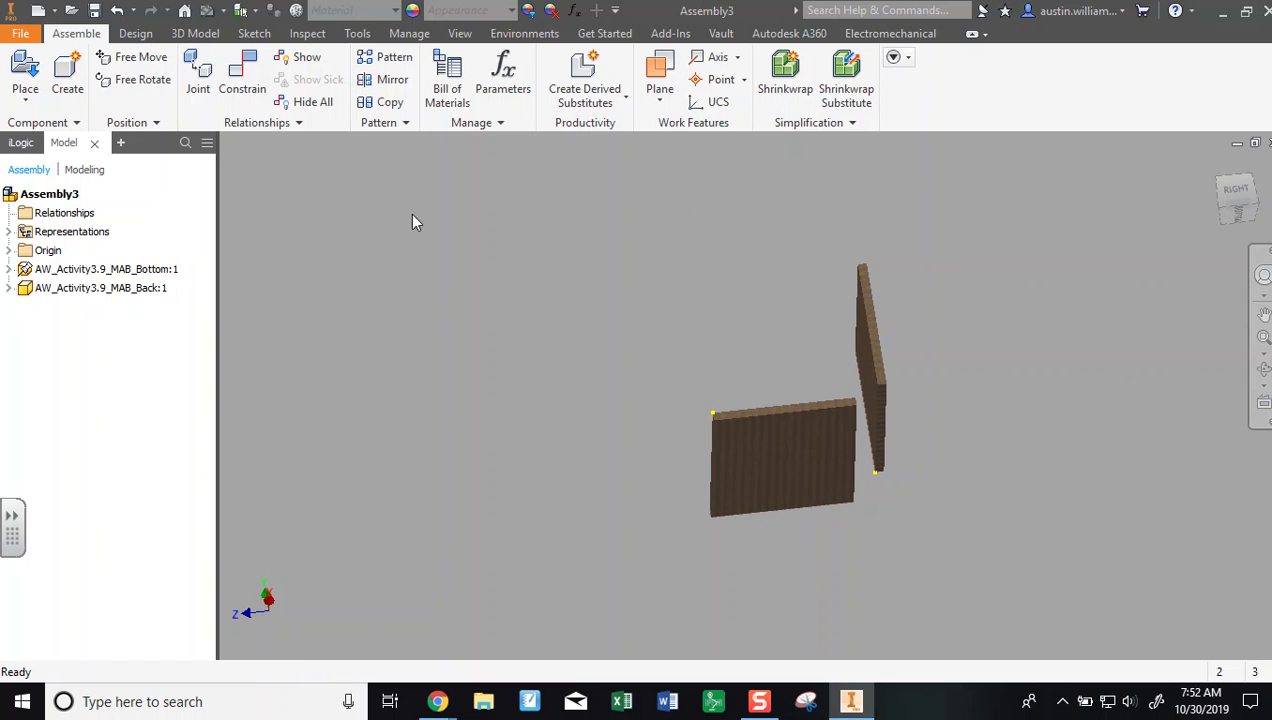
click(242, 75)
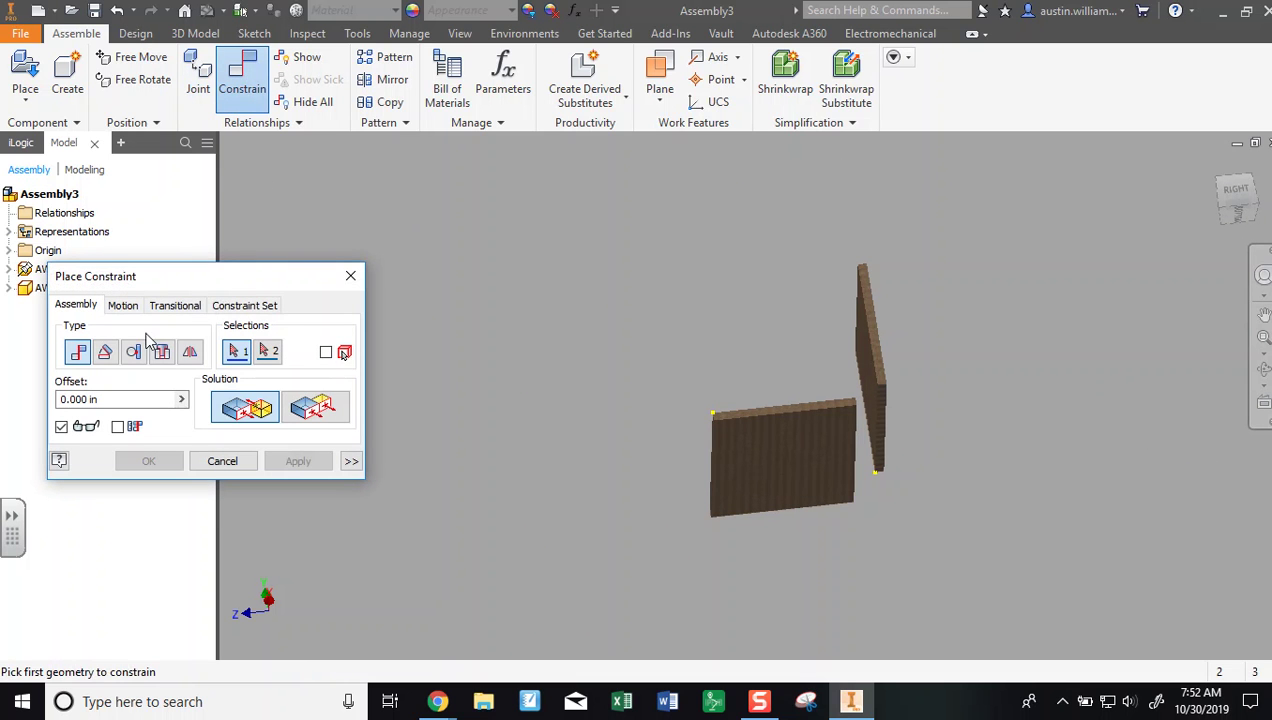
drag(212, 279, 419, 246)
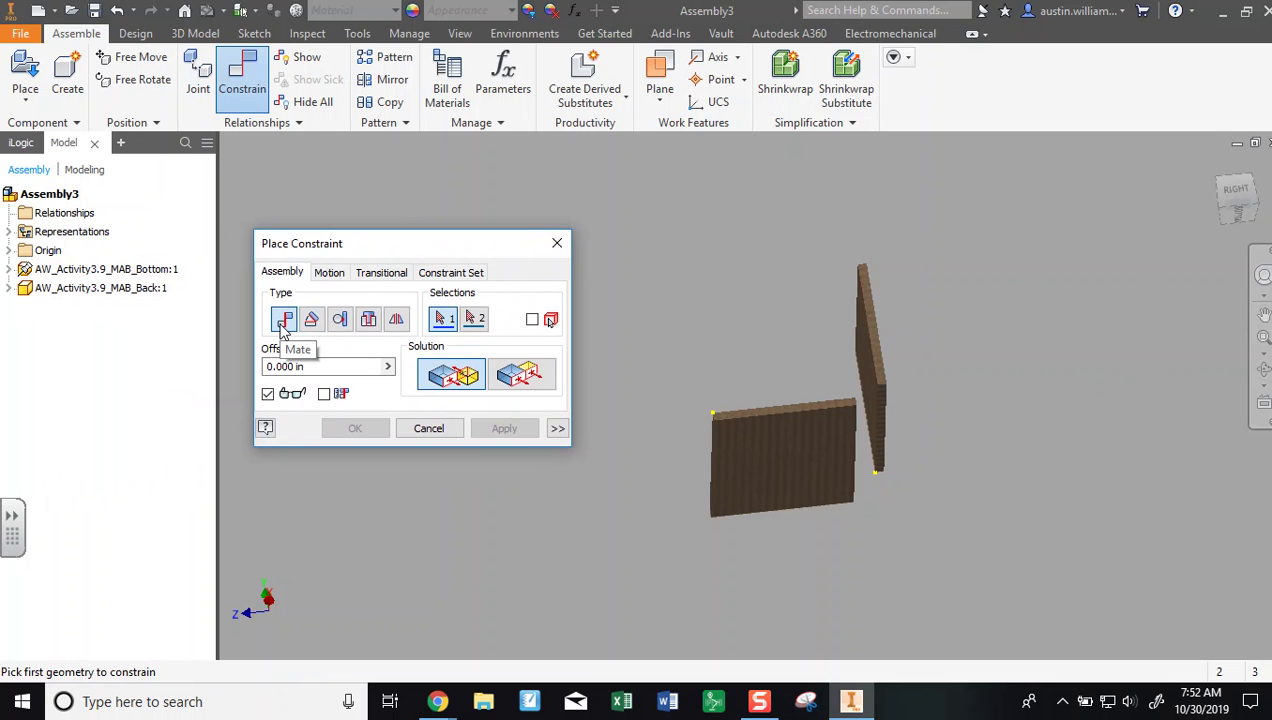
shift+middle_drag(1051, 389, 958, 432)
click(777, 424)
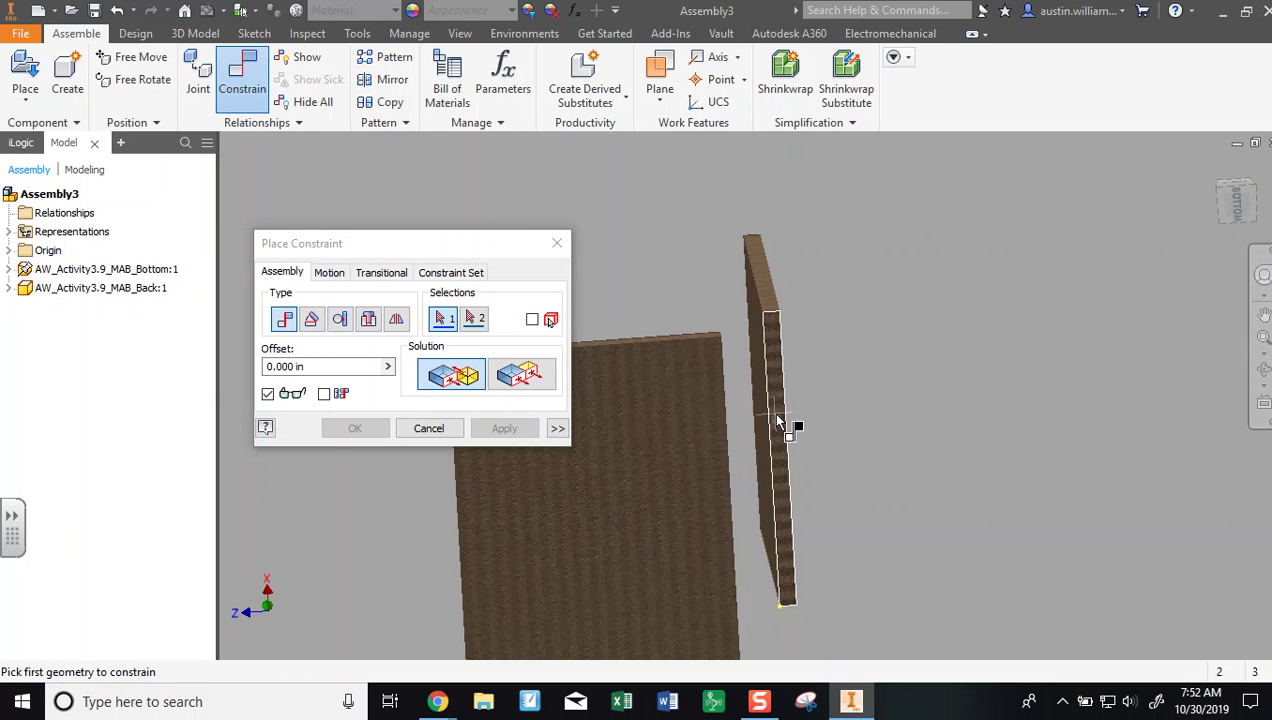
scroll(785, 422, up, 5)
scroll(900, 405, down, 5)
shift+middle_drag(1008, 405, 1010, 450)
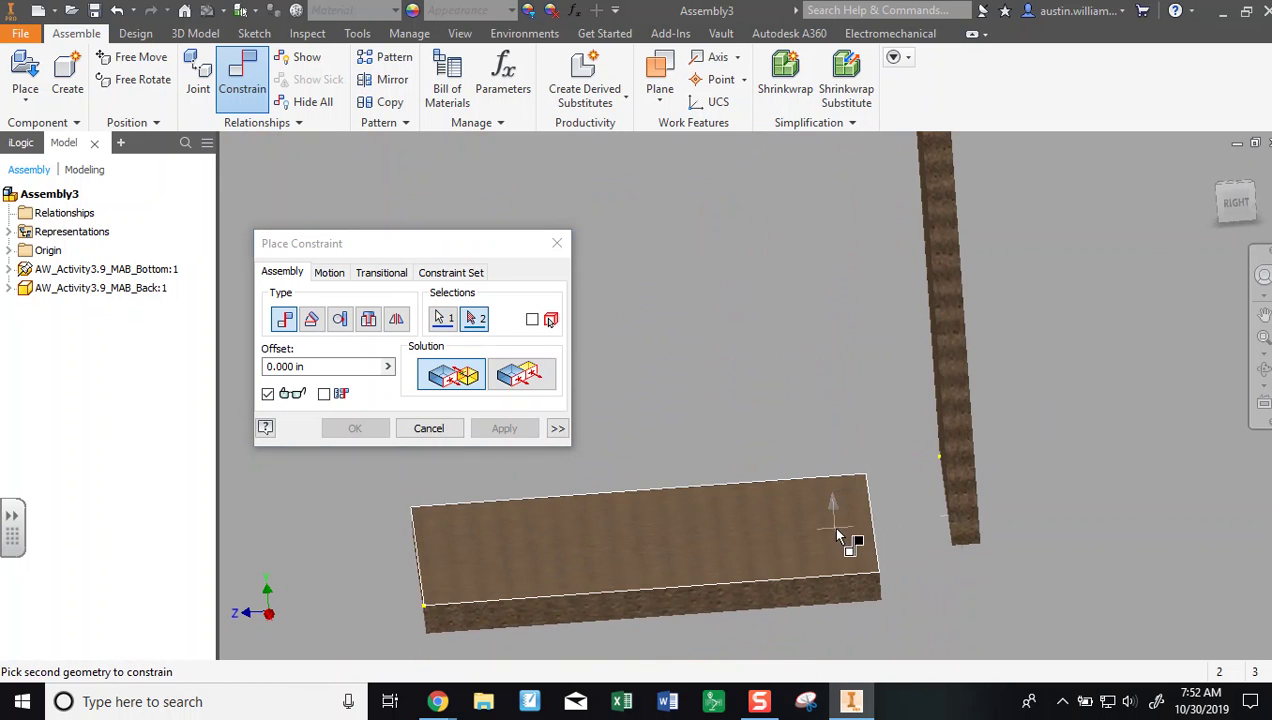
click(838, 537)
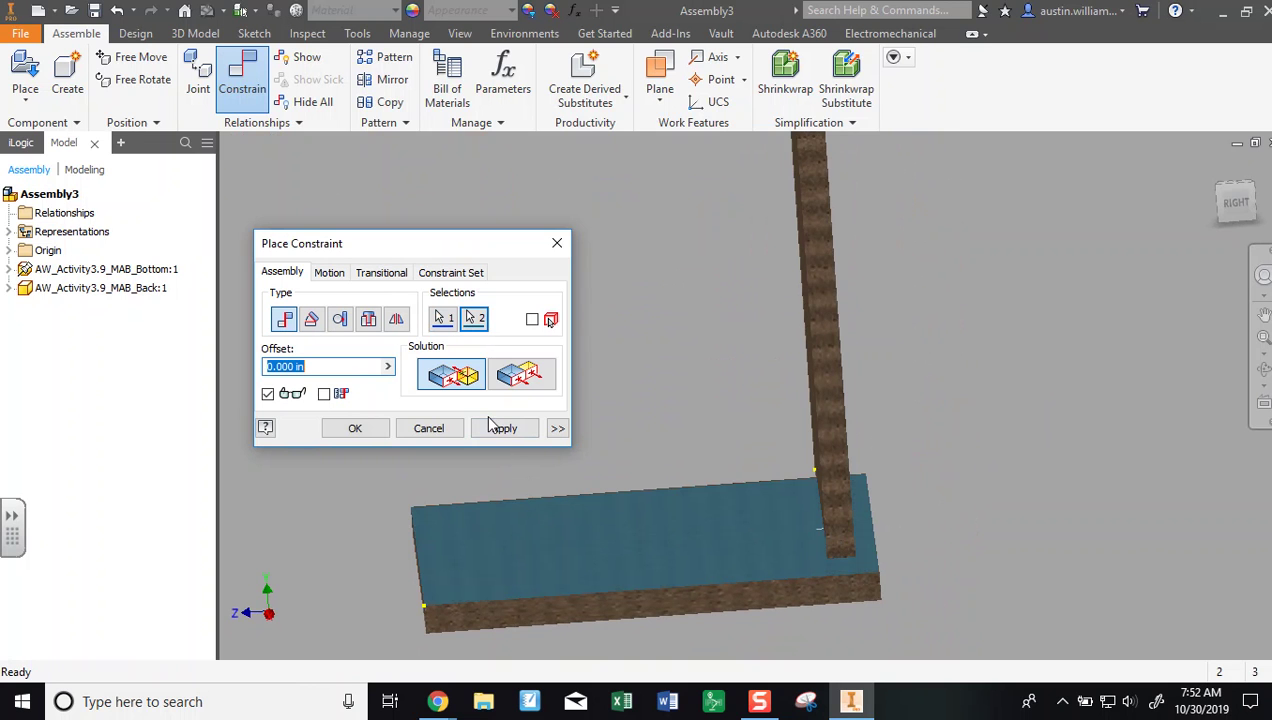
click(354, 428)
Slide the back panel across the bottom panel's top face to test its remaining freedom, leaving it near the rear edge
shift+middle_drag(539, 511, 610, 470)
scroll(605, 472, down, 3)
drag(605, 477, 733, 372)
shift+middle_drag(733, 372, 681, 358)
drag(750, 358, 706, 368)
shift+middle_drag(706, 368, 741, 406)
scroll(630, 375, up, 3)
click(630, 370)
middle_drag(624, 348, 522, 233)
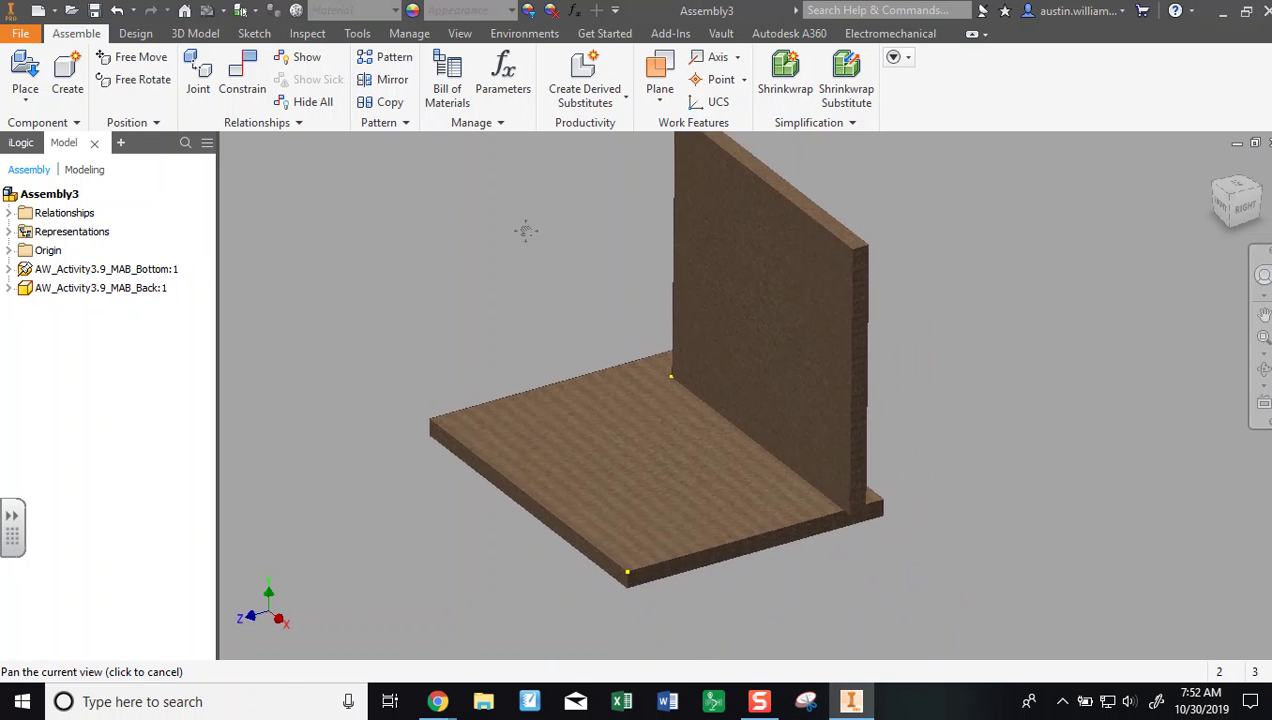
click(784, 436)
shift+middle_drag(893, 425, 733, 398)
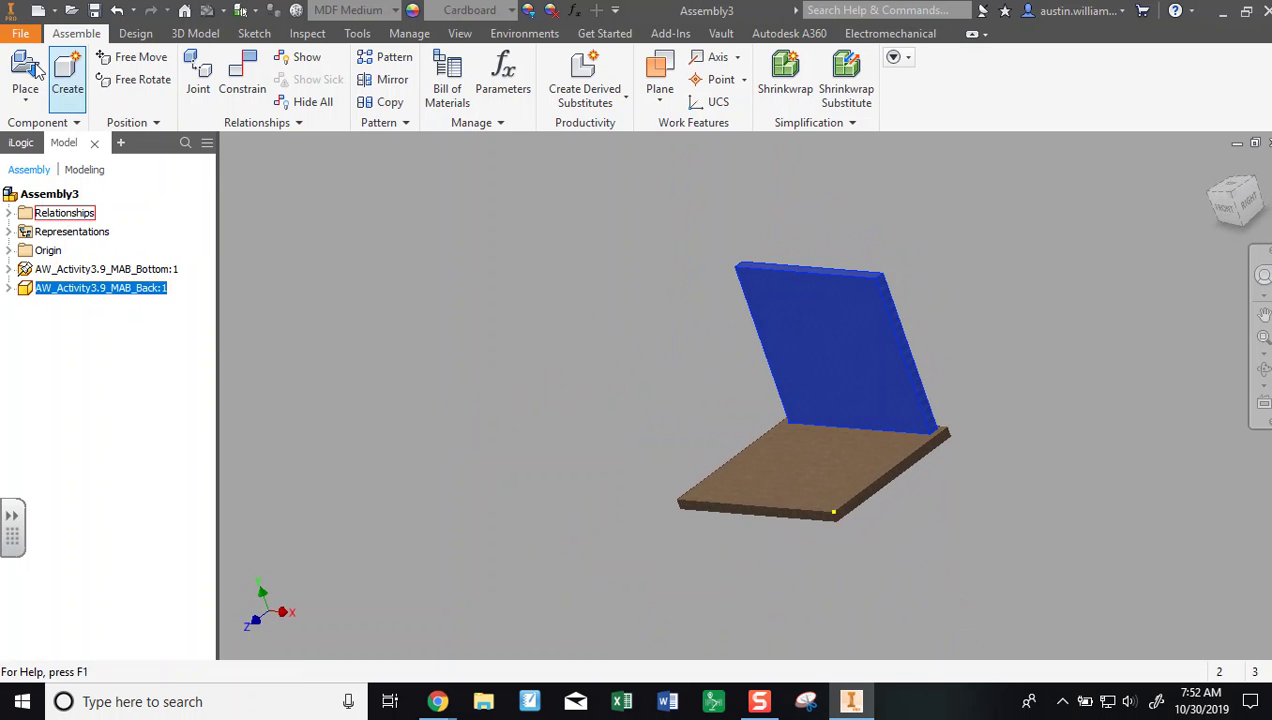
click(689, 358)
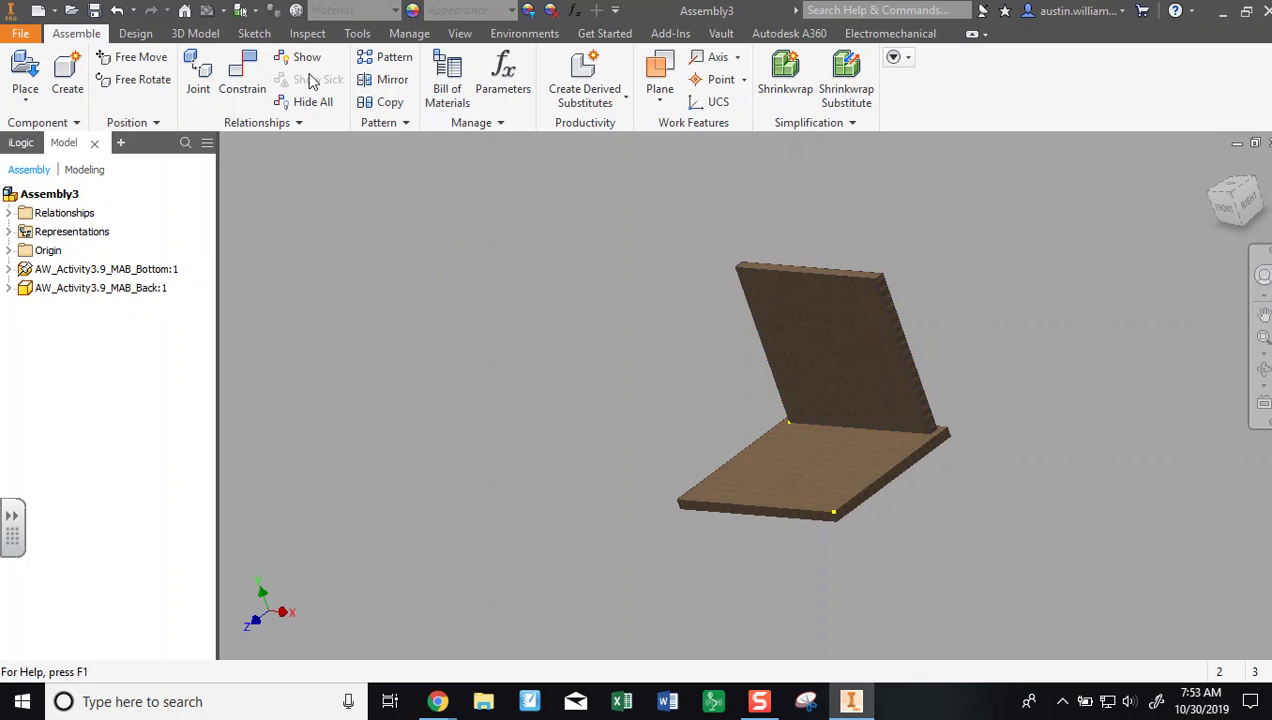
Add a Flush constraint with 0.000 in offset between the back panel's rear face and the bottom panel's rear edge face
click(240, 72)
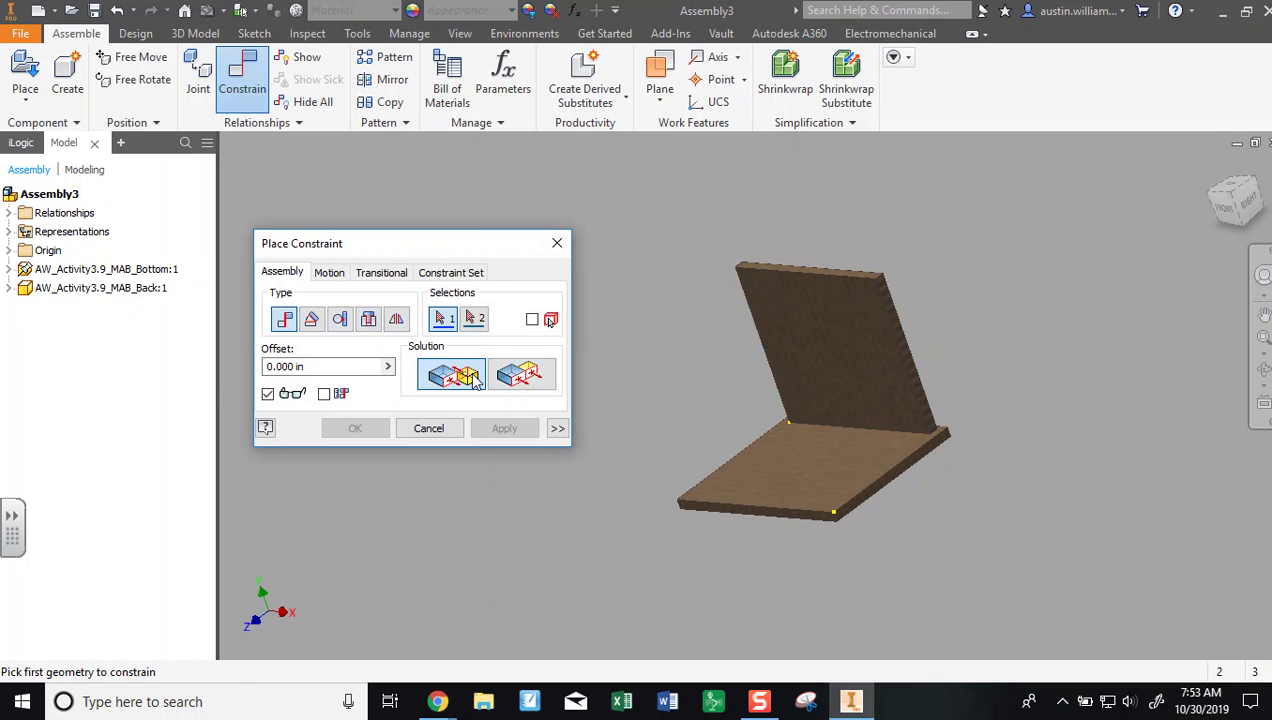
click(521, 377)
shift+middle_drag(1127, 384, 1036, 383)
scroll(1012, 372, down, 3)
middle_drag(948, 415, 895, 428)
click(758, 381)
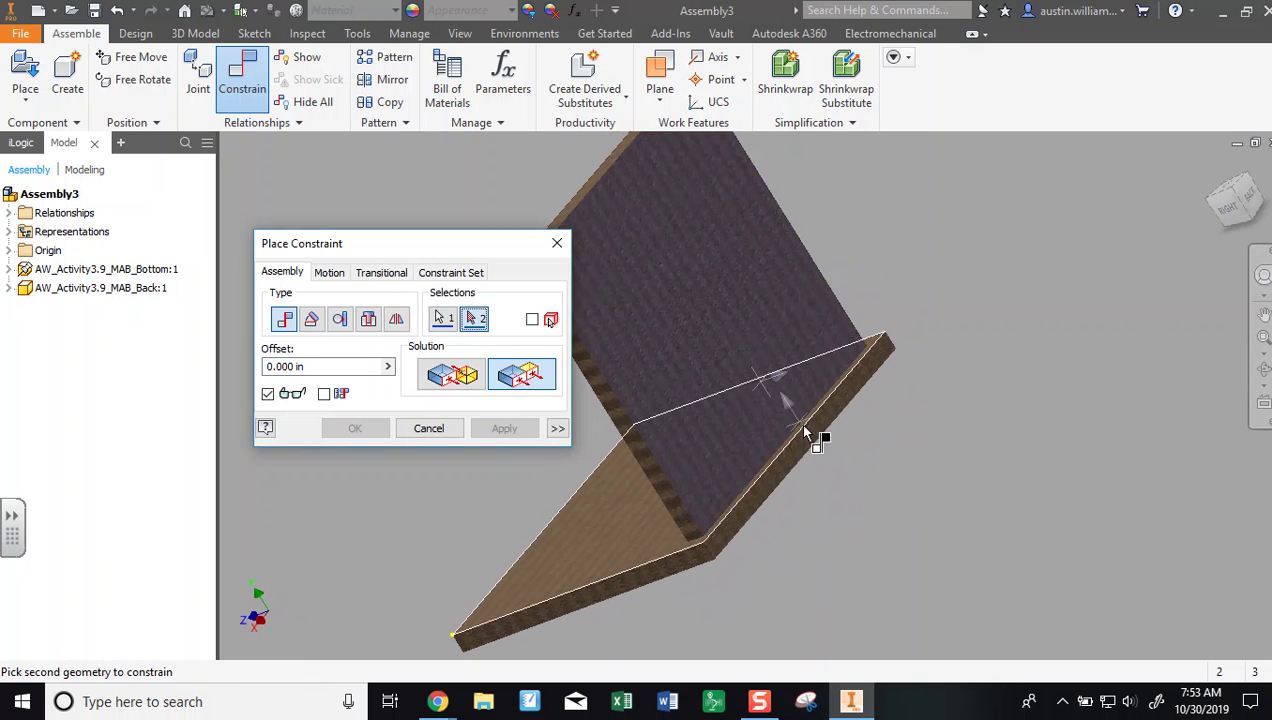
scroll(805, 432, down, 2)
click(803, 436)
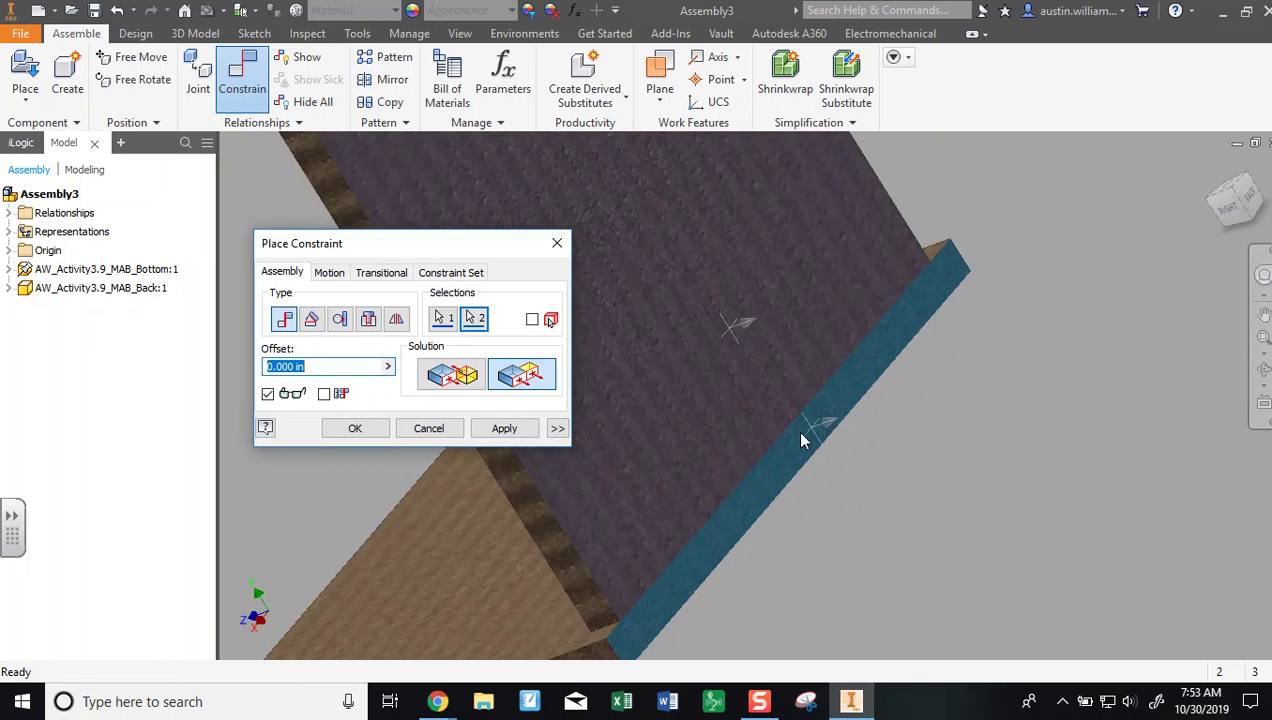
shift+middle_drag(900, 432, 1026, 405)
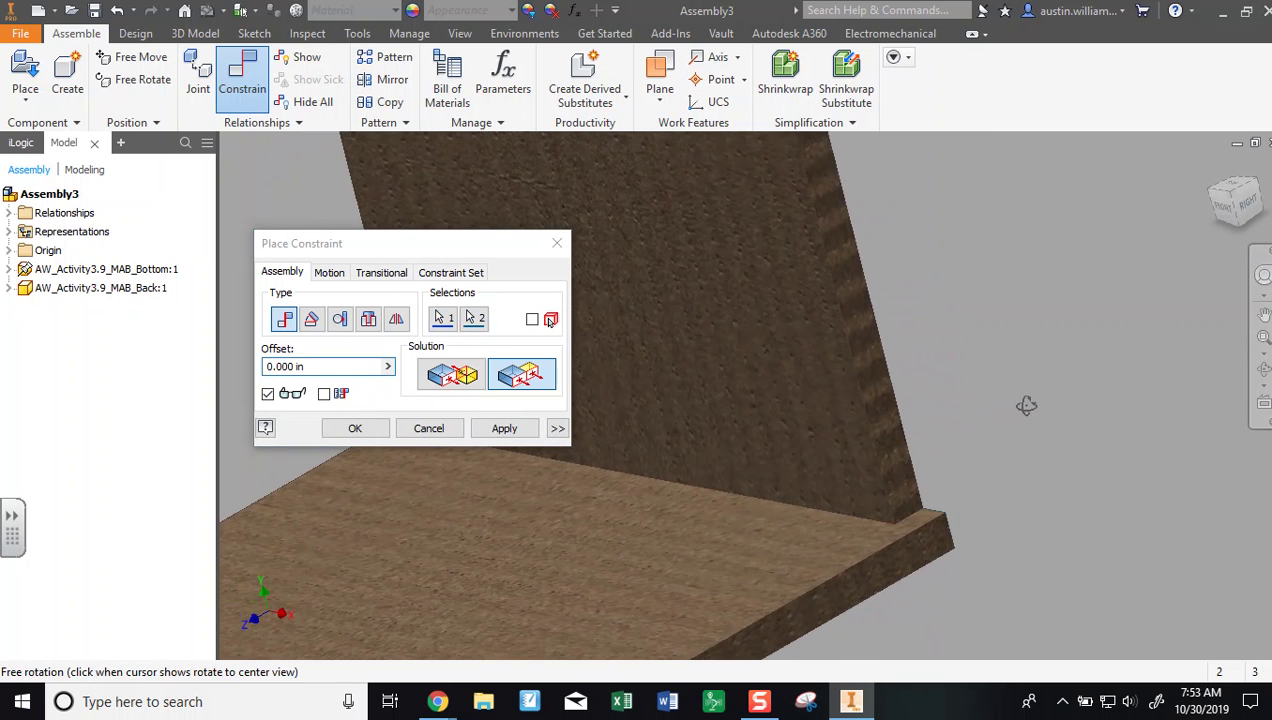
click(355, 428)
Nudge the back panel to check its remaining freedom, and inspect the joint in an isometric view
shift+middle_drag(862, 413, 1079, 397)
mouse_move(880, 390)
mouse_down()
mouse_move(842, 388)
mouse_move(941, 382)
mouse_move(842, 403)
mouse_move(1097, 390)
mouse_move(869, 394)
mouse_up()
shift+middle_drag(1047, 395, 990, 350)
click(1238, 195)
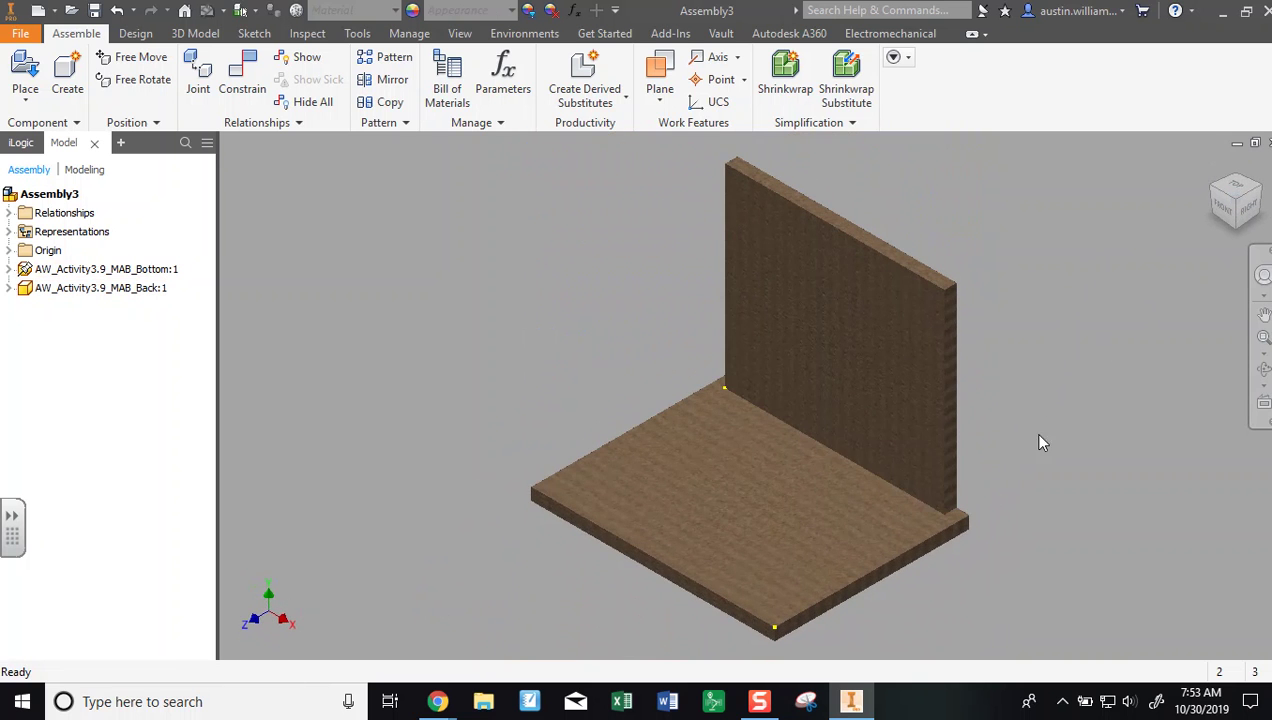
shift+middle_drag(1068, 432, 1024, 443)
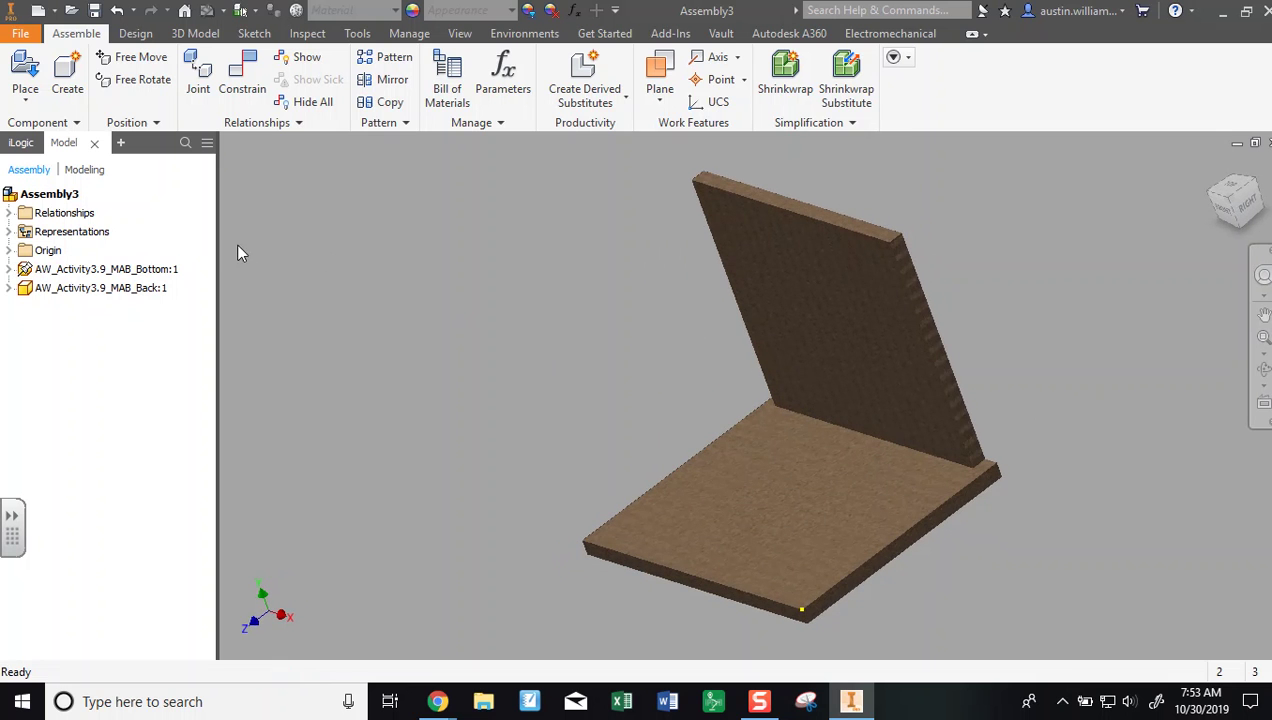
Place two AW_Activity3.9_MAB_Side.ipt components, one on each side of the bottom and back panels
click(25, 78)
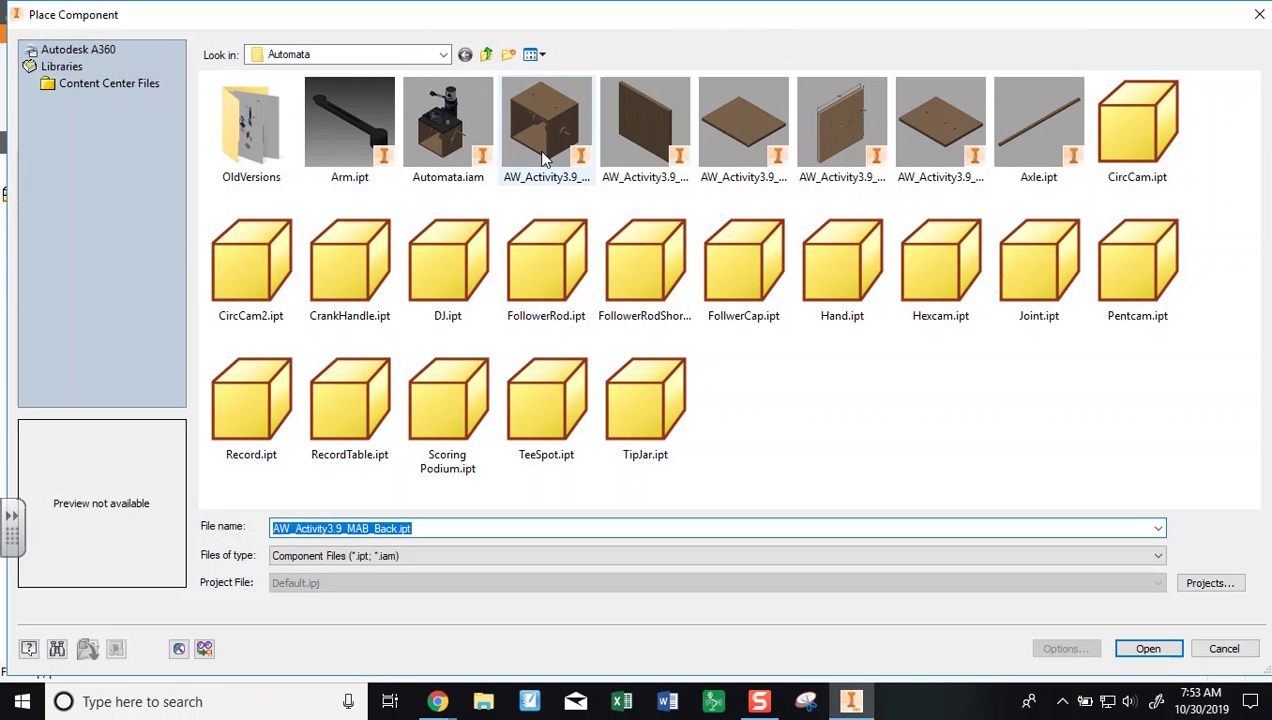
click(737, 126)
click(822, 121)
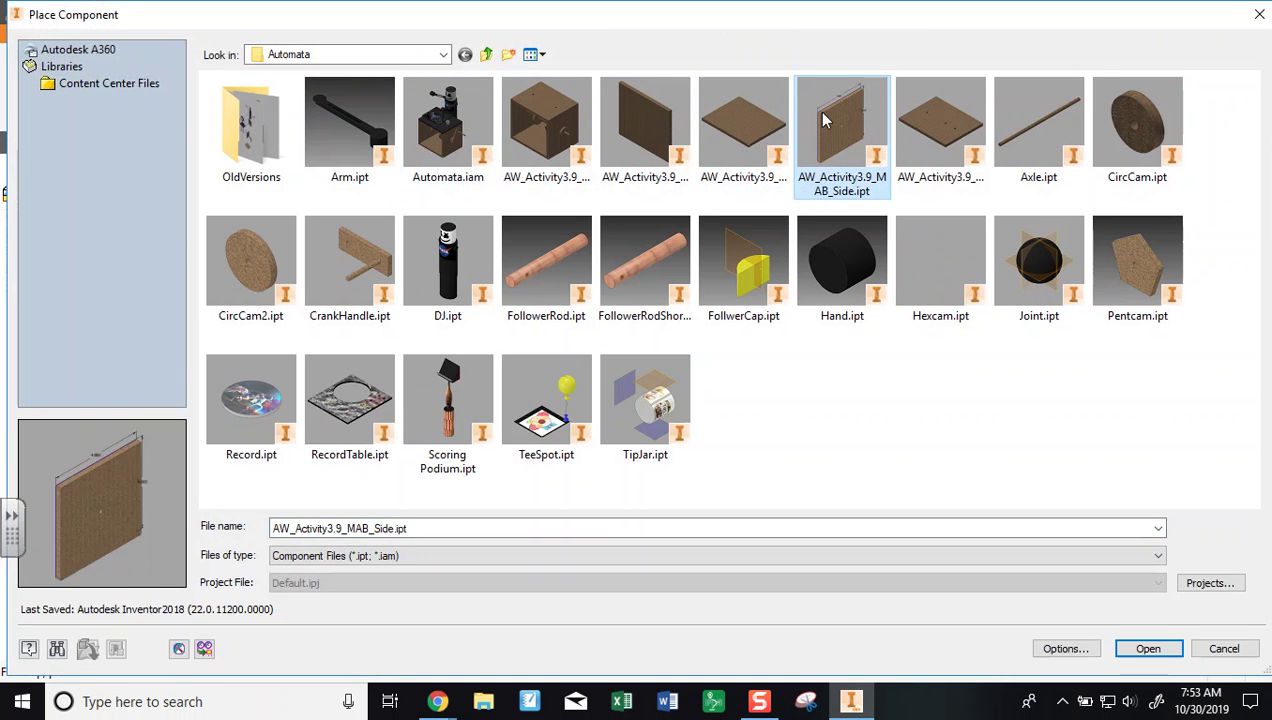
double_click(840, 120)
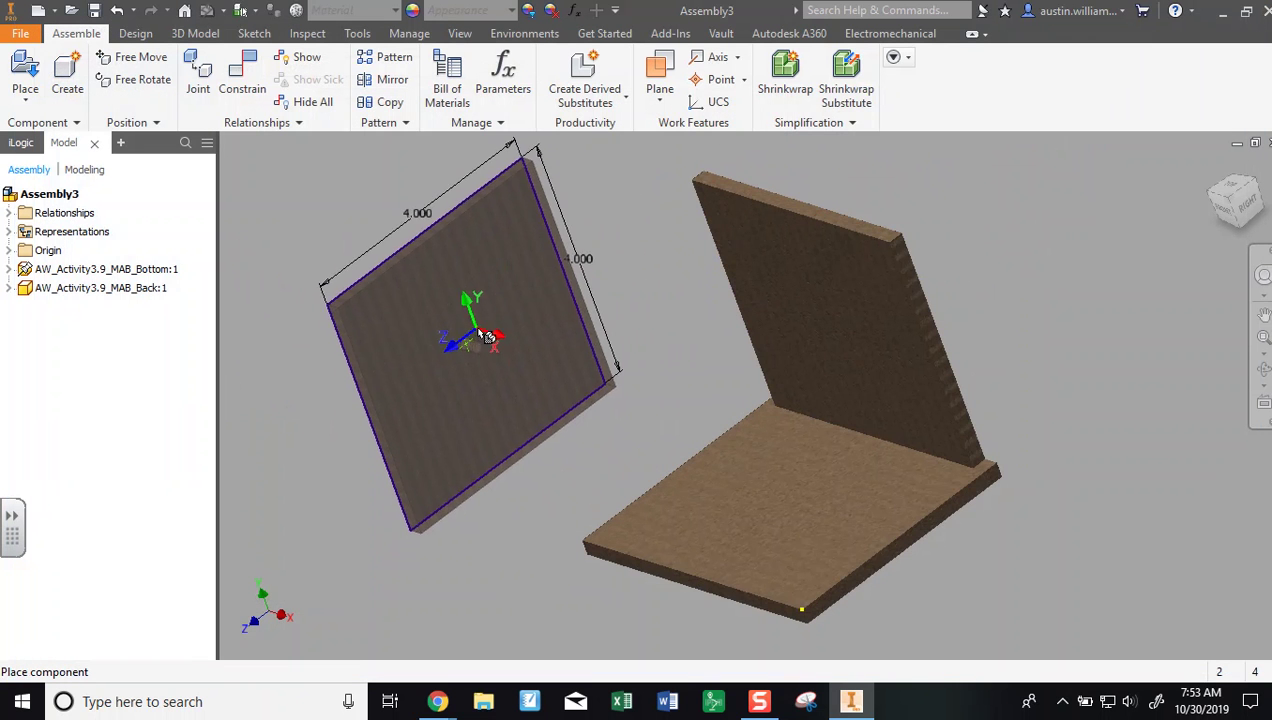
click(495, 346)
scroll(506, 350, down, 2)
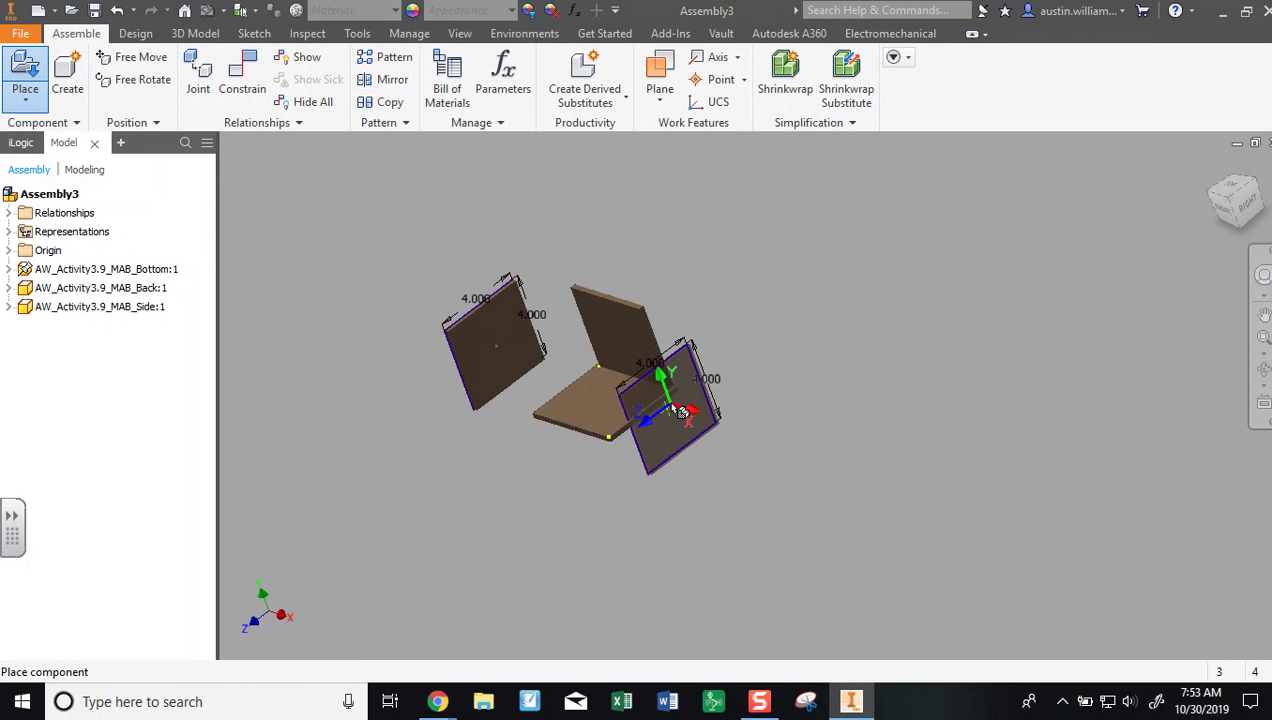
click(700, 400)
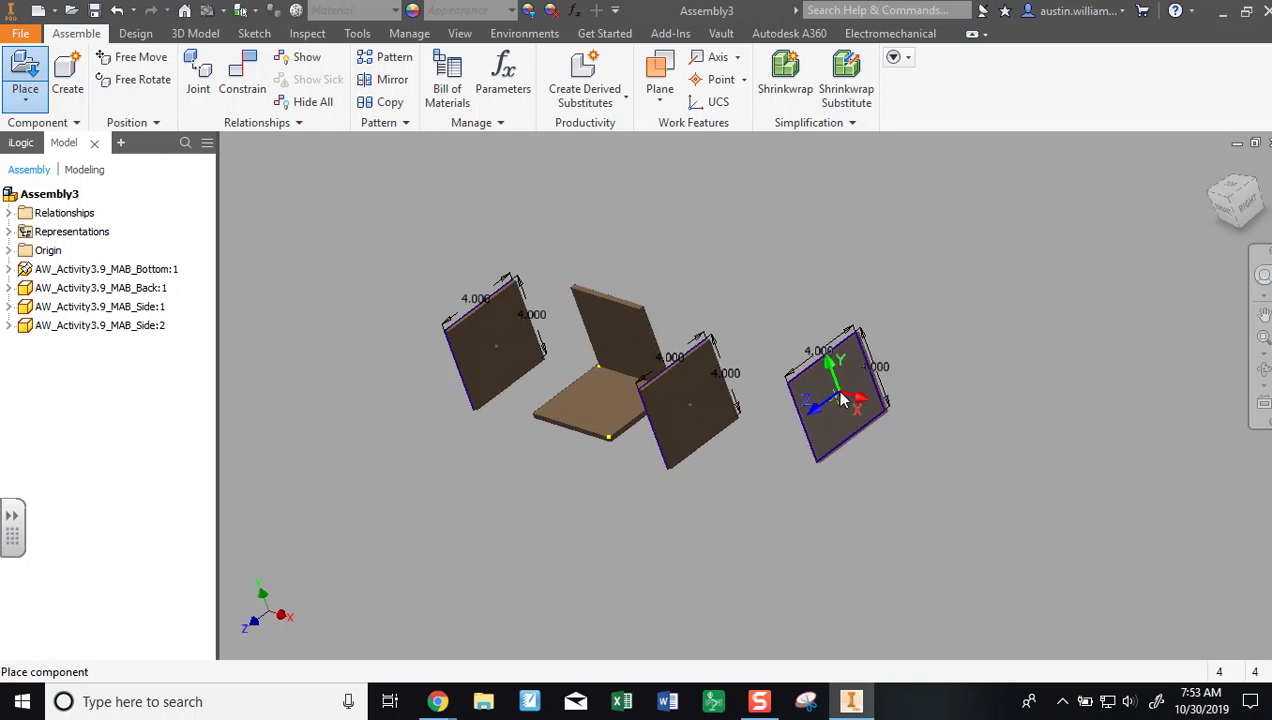
right_click(842, 394)
click(900, 397)
Add a Mate constraint with 0.000 in offset between the left side panel's lower edge face and the bottom panel's top face
shift+middle_drag(900, 397, 937, 378)
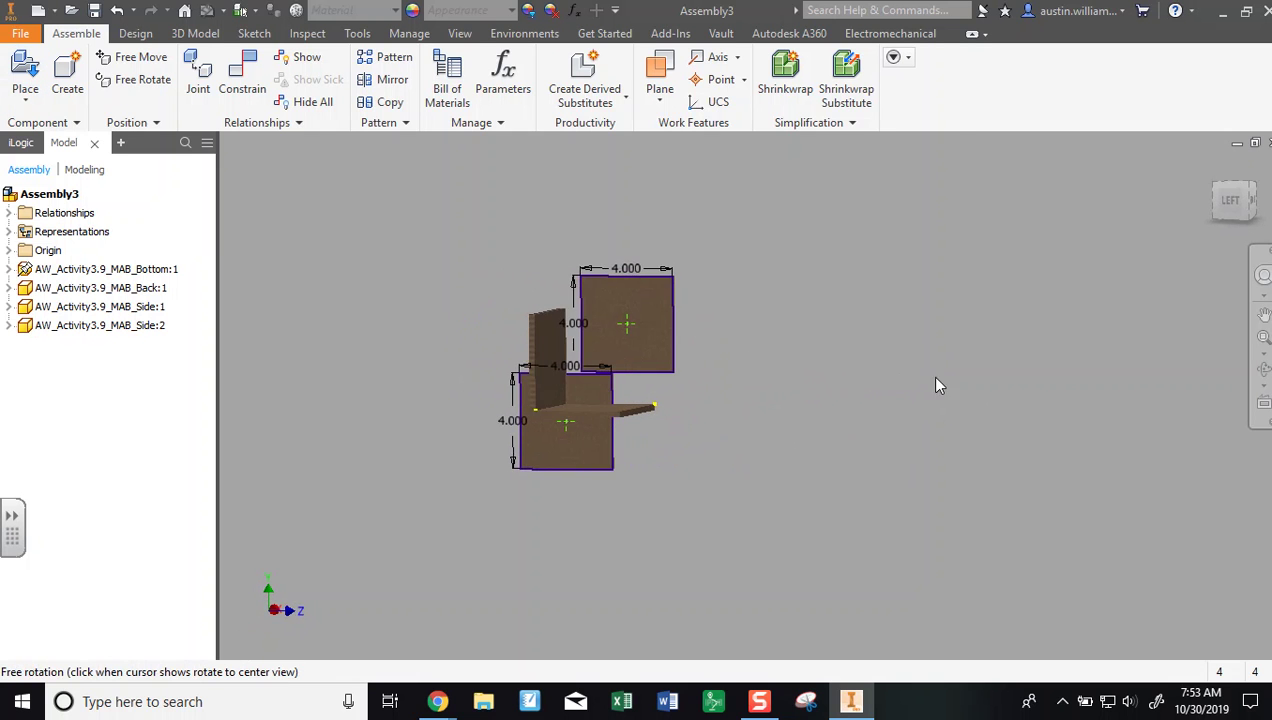
scroll(728, 381, up, 3)
scroll(700, 395, up, 3)
shift+middle_drag(655, 410, 643, 348)
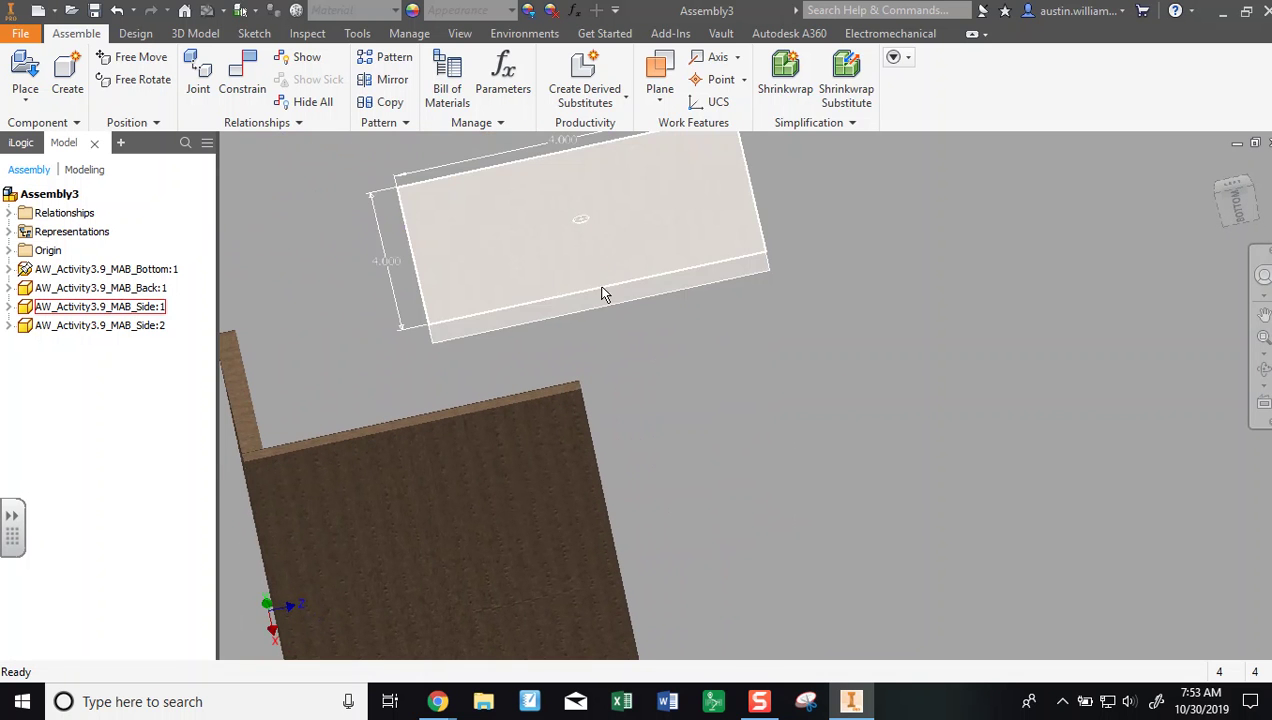
click(242, 80)
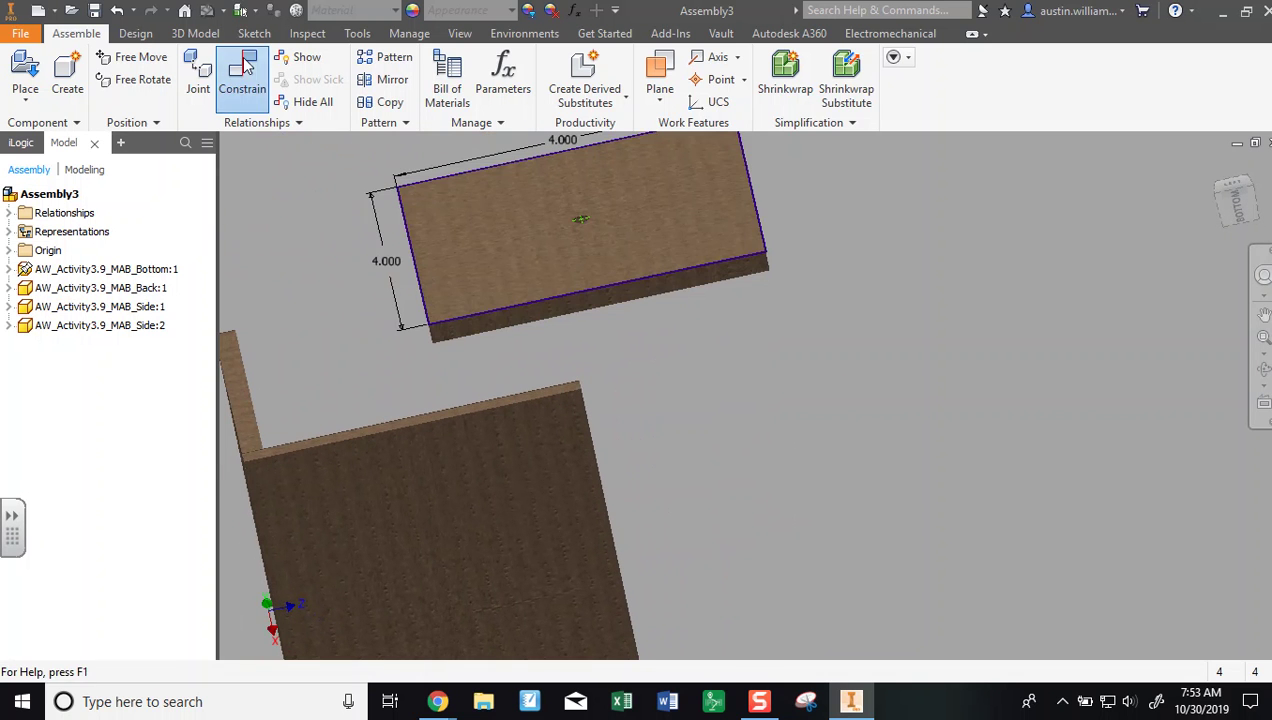
click(632, 302)
shift+middle_drag(685, 381, 714, 459)
scroll(714, 459, down, 5)
middle_drag(809, 447, 883, 323)
scroll(676, 420, up, 2)
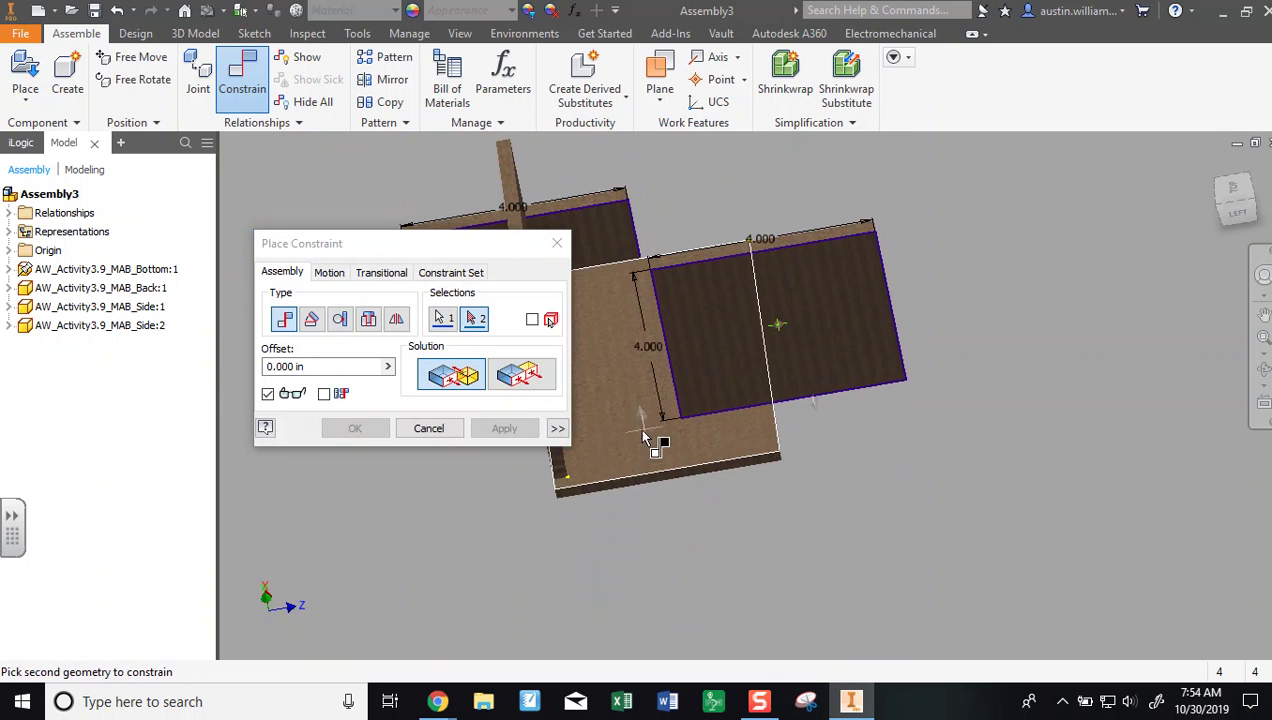
click(613, 450)
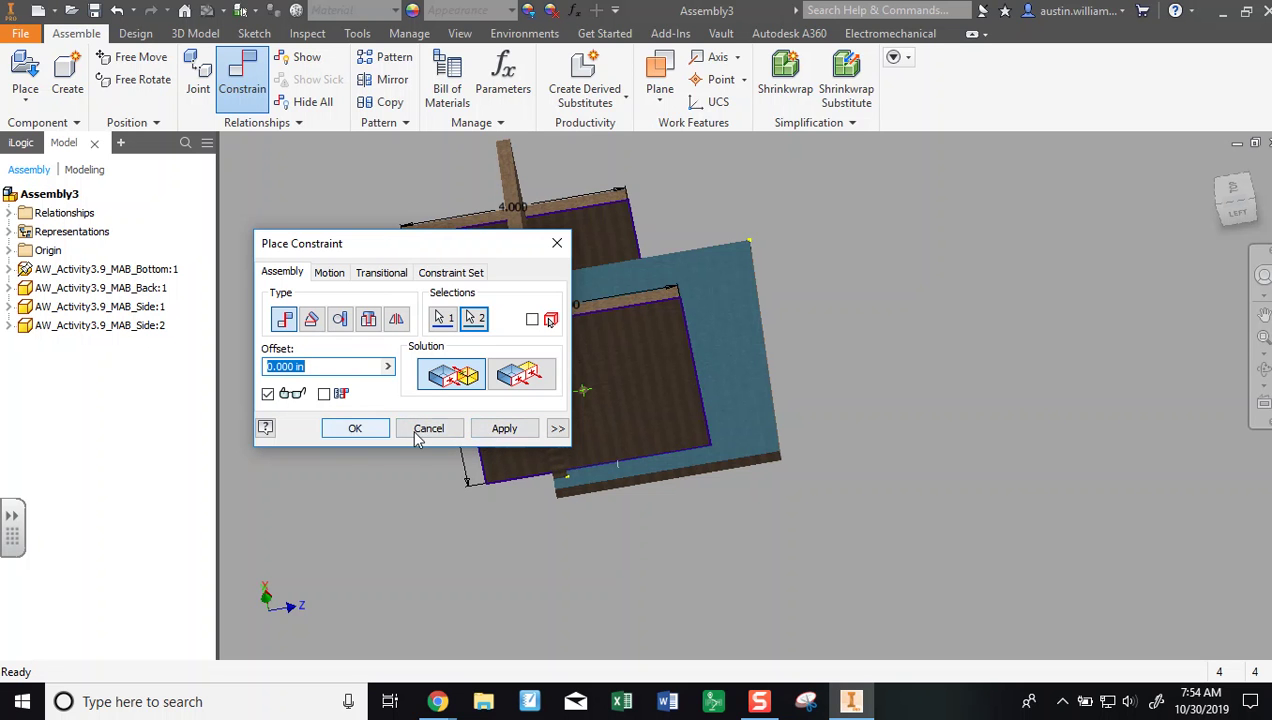
click(503, 428)
Add a Flush constraint with 0.000 in offset between the left side panel's outer face and the bottom panel's left edge face
shift+middle_drag(840, 415, 850, 380)
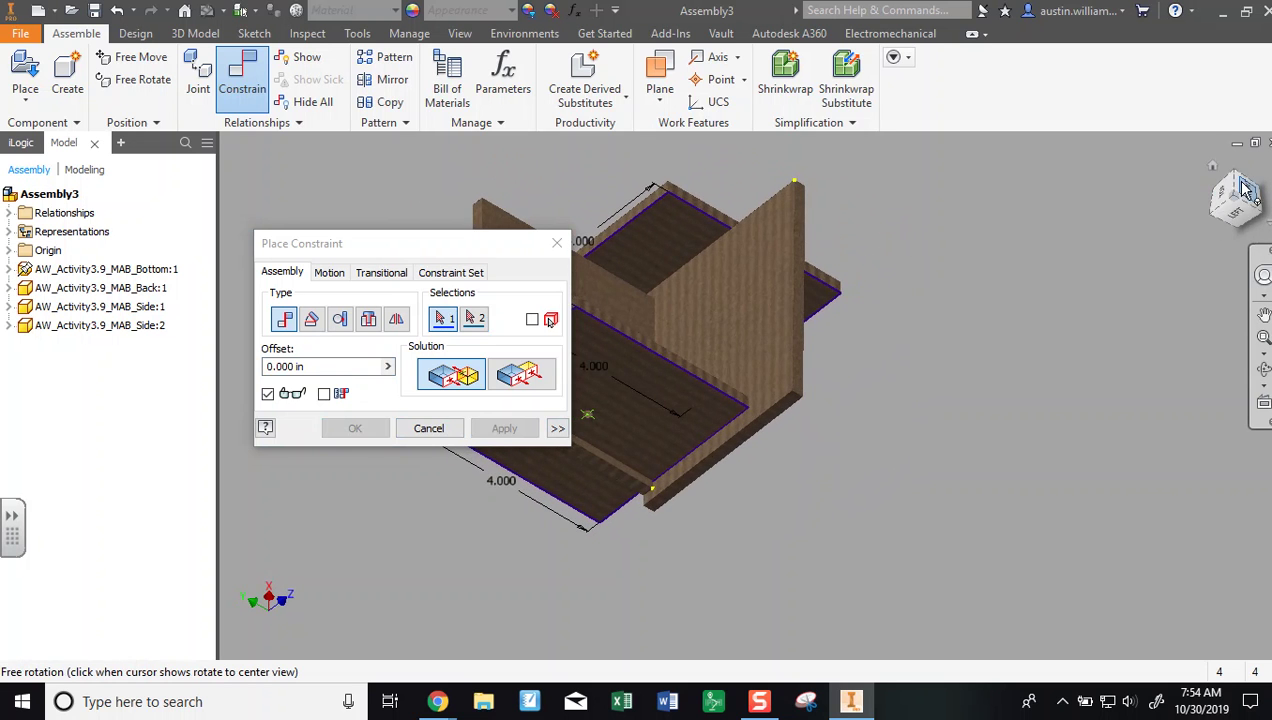
click(1236, 198)
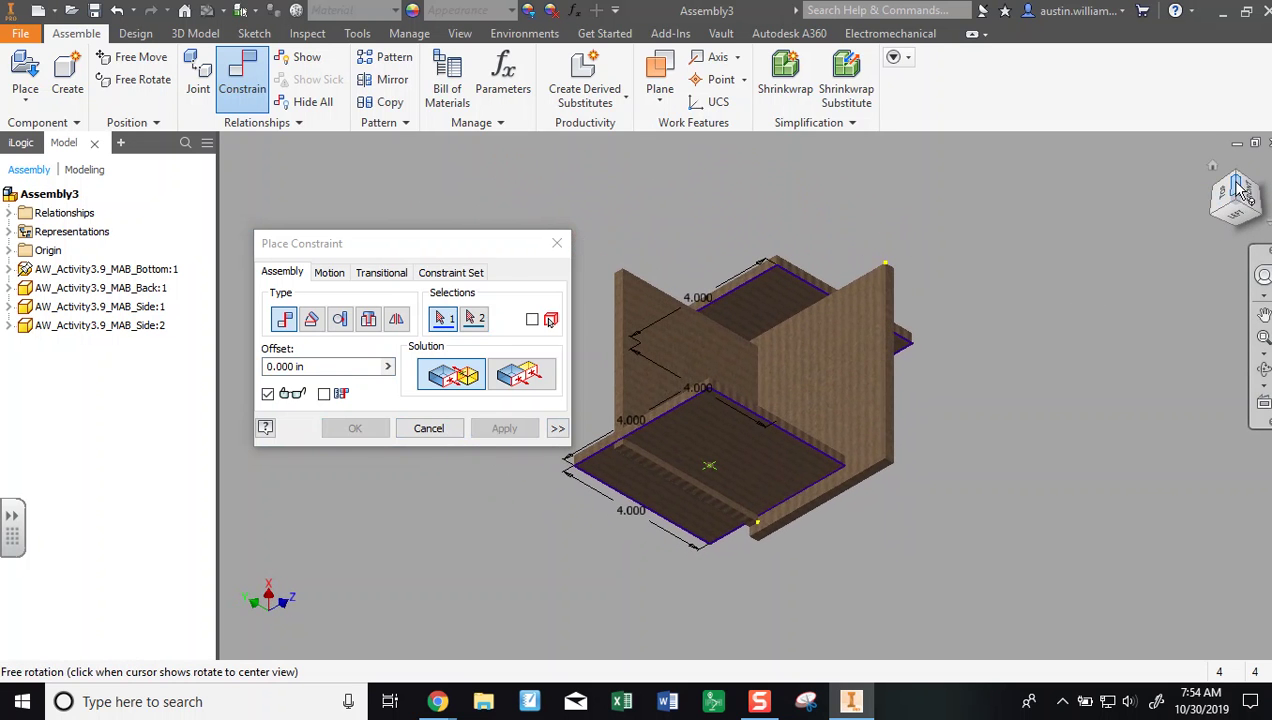
click(1240, 180)
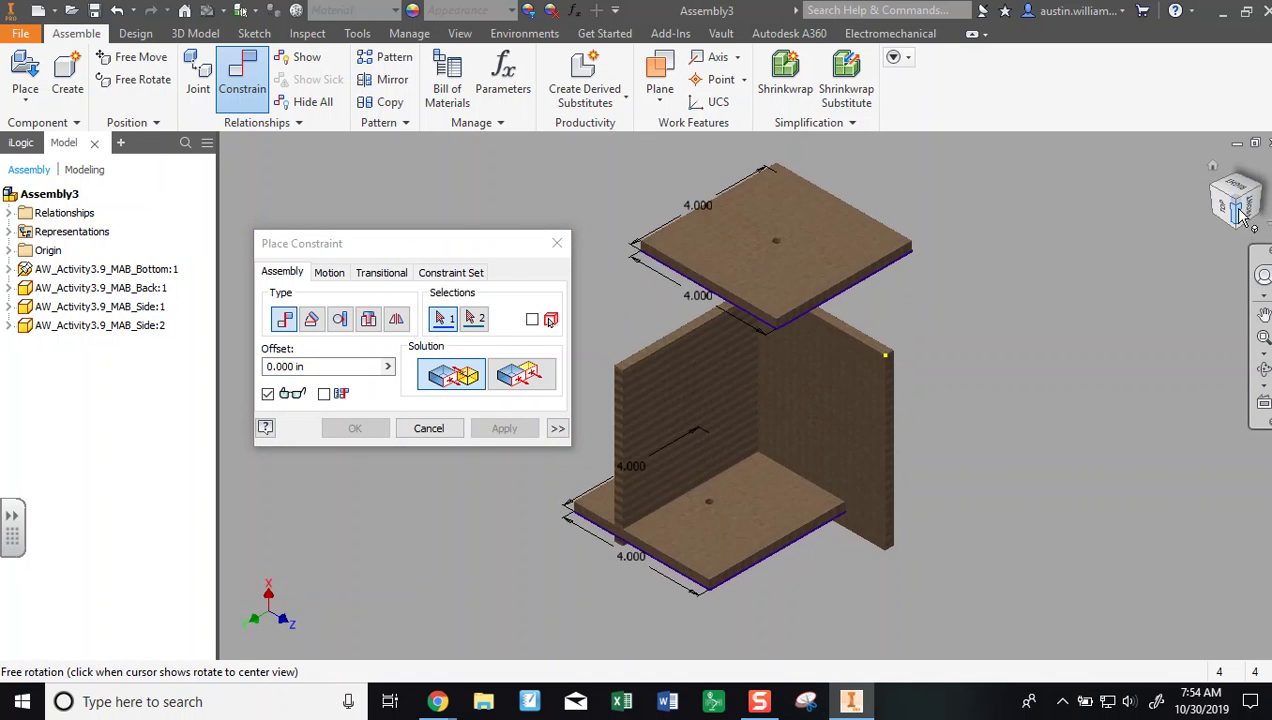
click(1250, 207)
shift+middle_drag(1267, 186, 639, 482)
scroll(595, 484, down, 3)
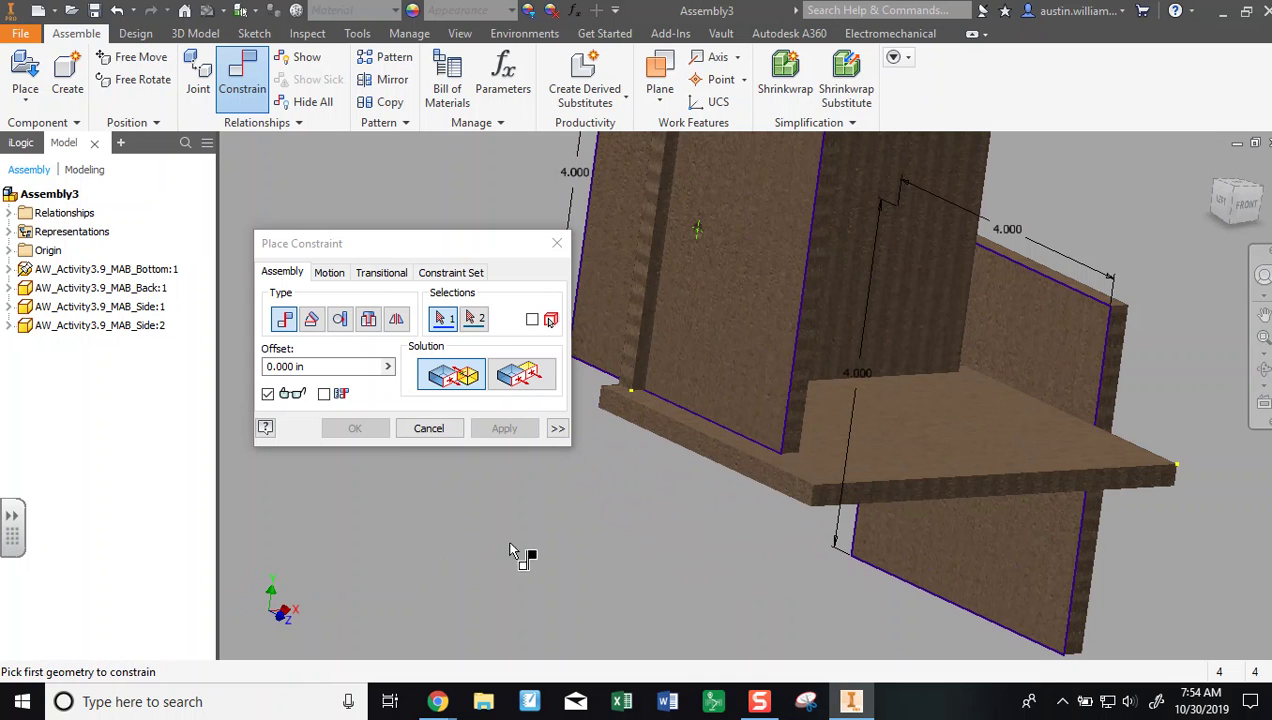
click(710, 328)
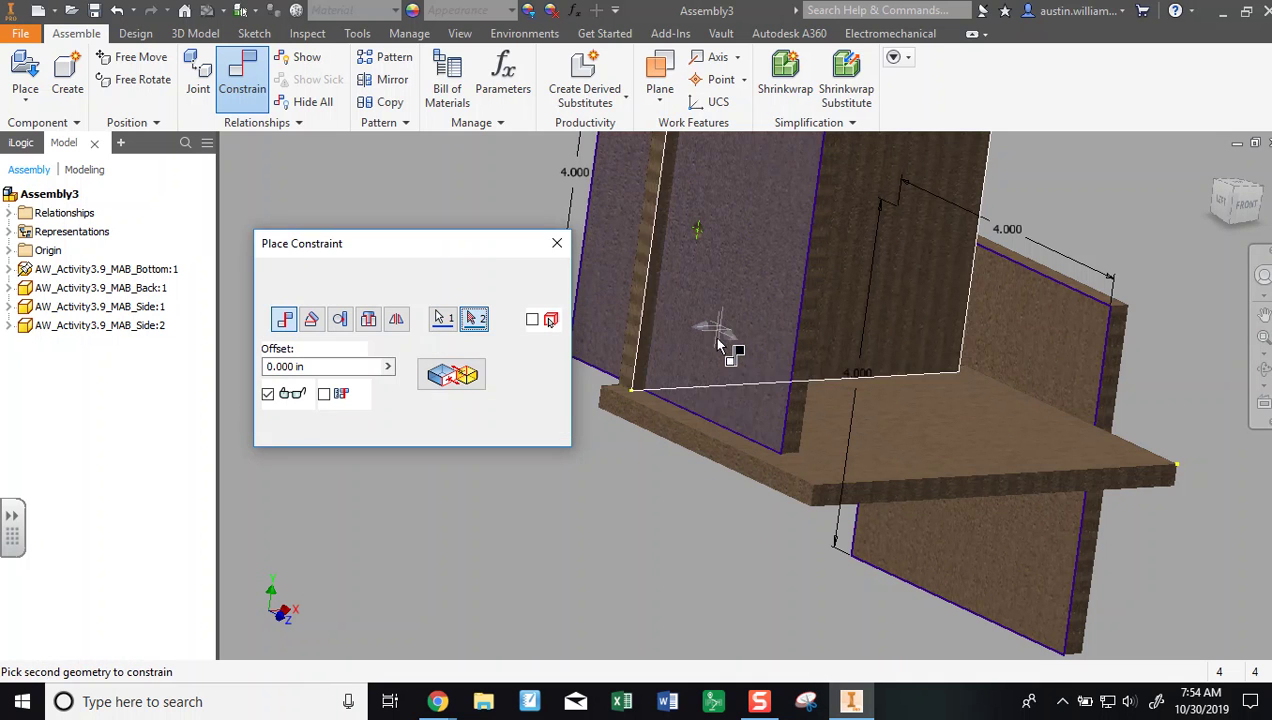
click(708, 448)
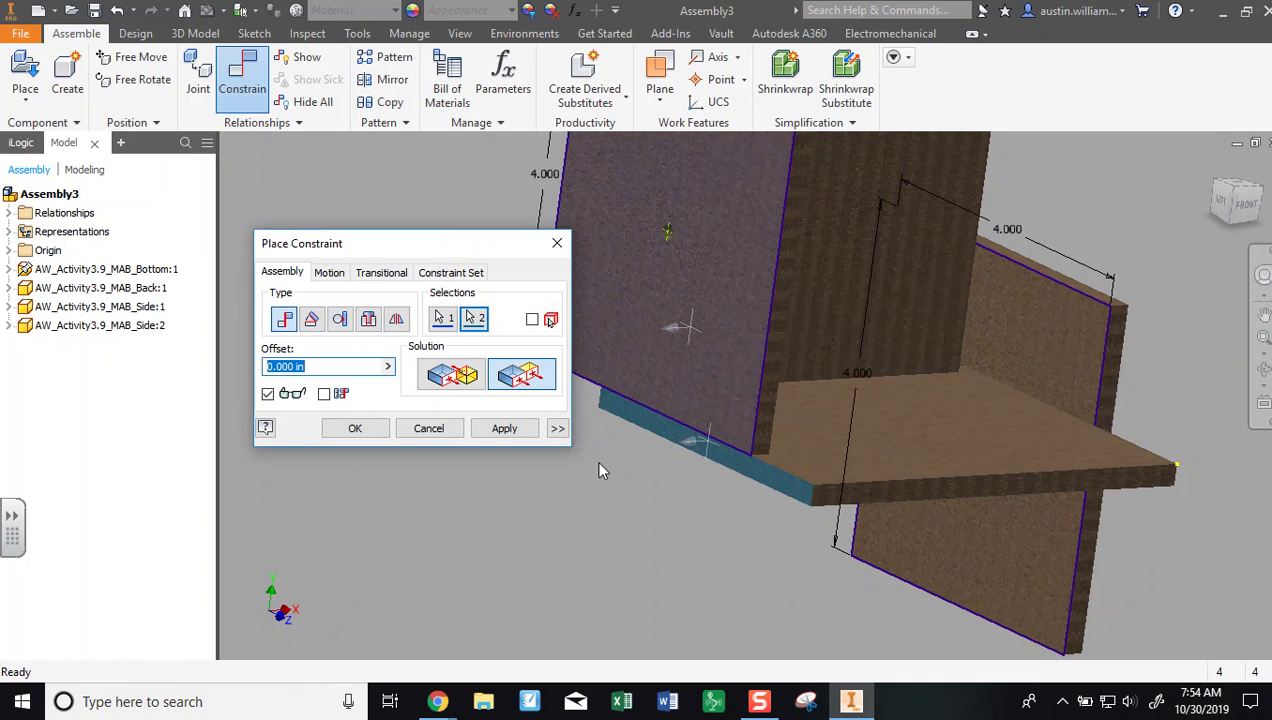
click(503, 428)
Add a Flush constraint with 0.000 in offset between the left side panel's front edge face and the bottom panel's front edge face
click(768, 404)
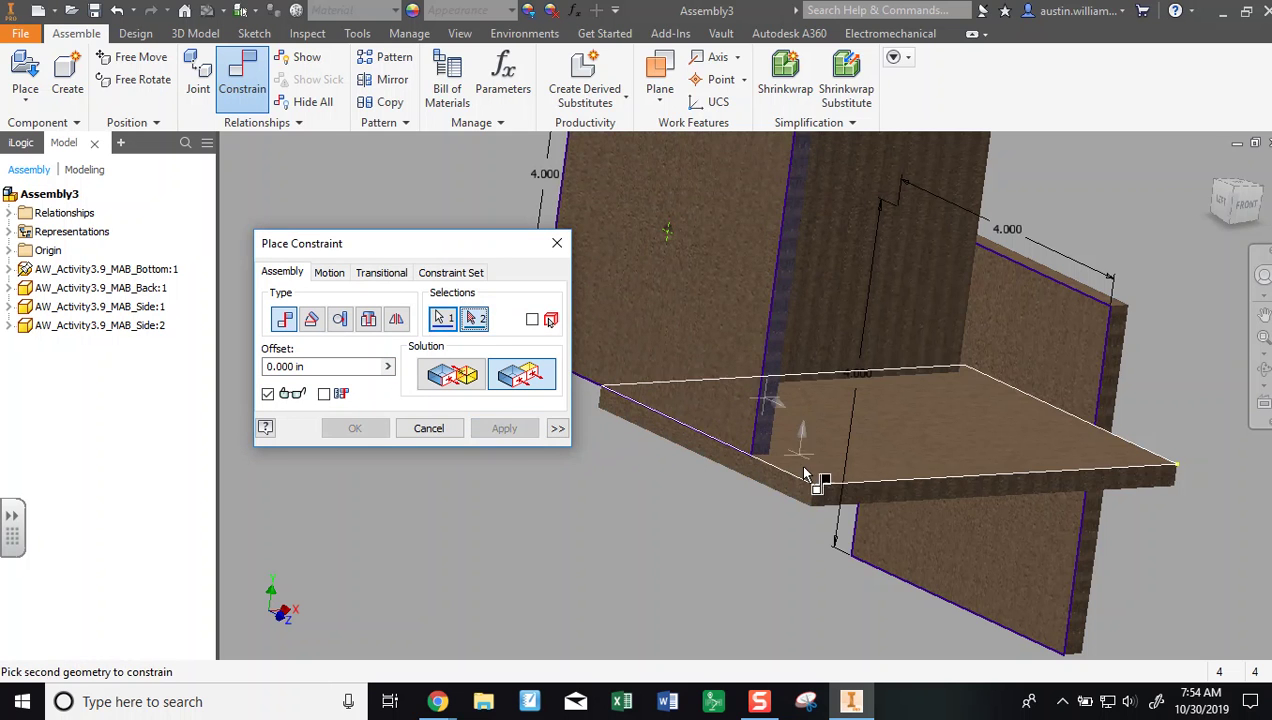
click(824, 496)
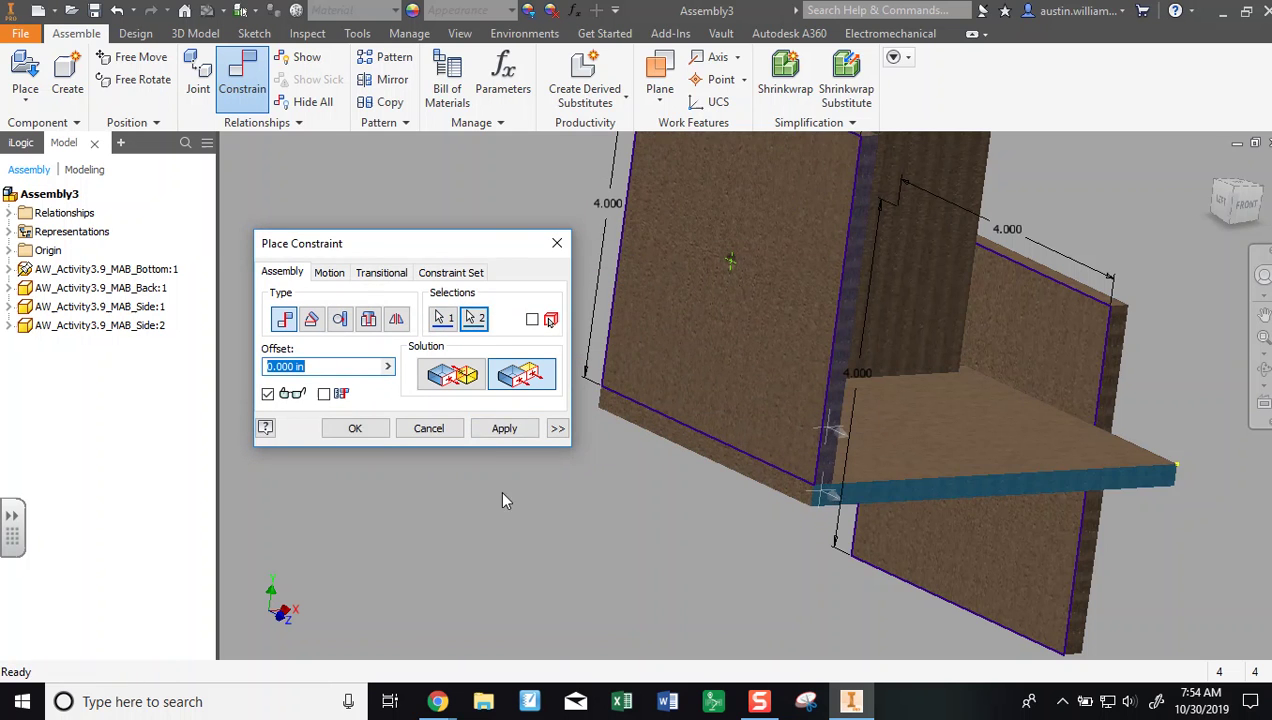
click(504, 428)
Add a Flush constraint with 0.000 in offset between the back panel's rear face and the left side panel's rear edge face
shift+middle_drag(452, 497, 538, 560)
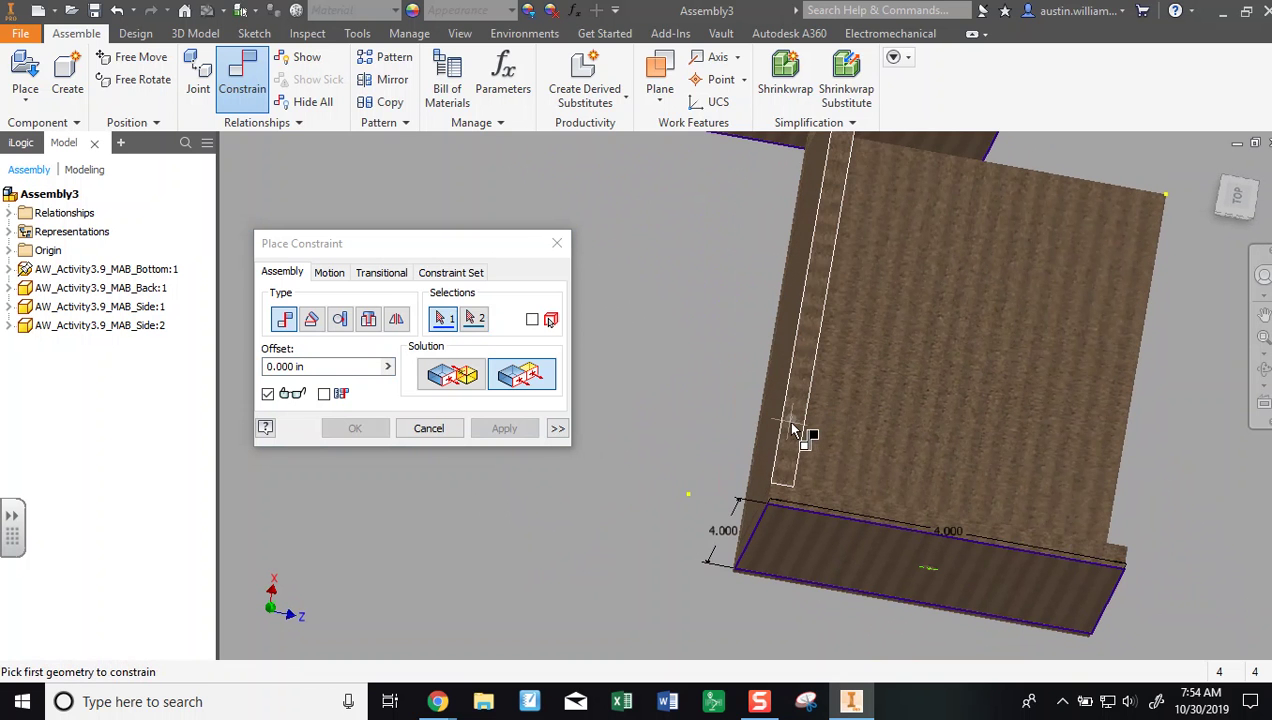
shift+middle_drag(625, 528, 951, 531)
click(995, 423)
click(950, 399)
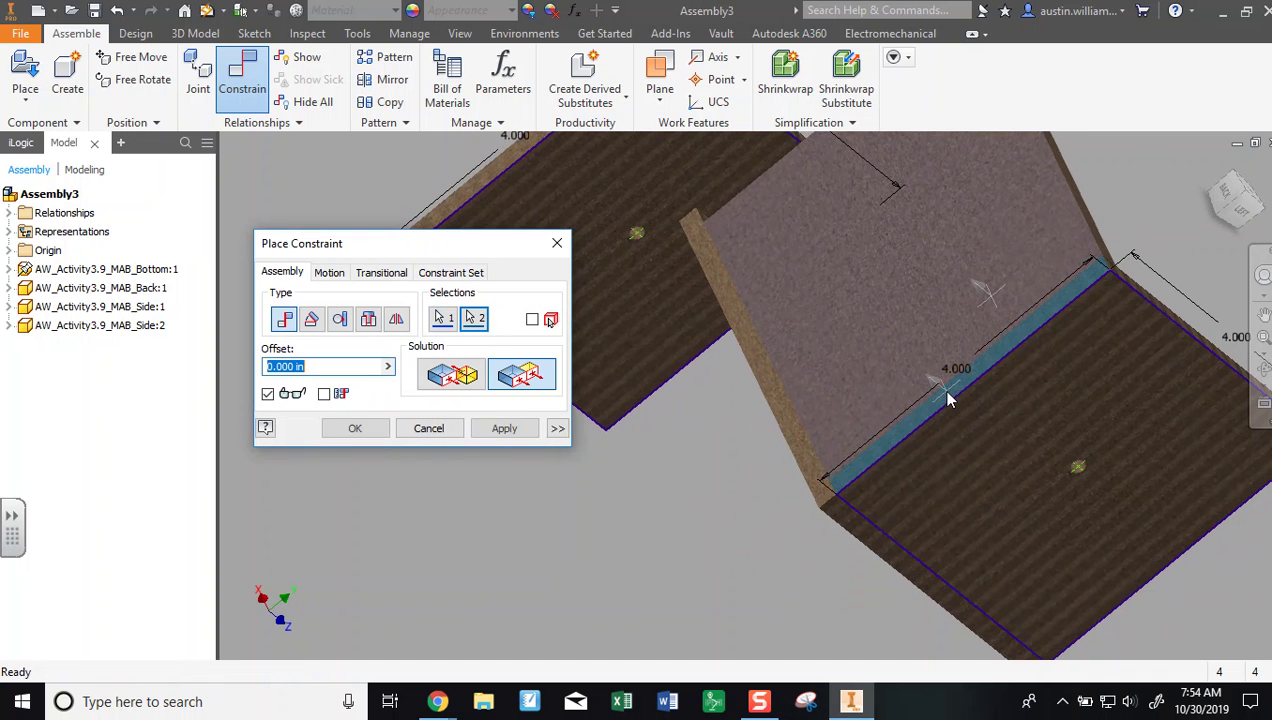
click(484, 435)
Add a Mate constraint with 0.000 in offset between the right side panel's lower edge face and the bottom panel's top face
shift+middle_drag(766, 482, 1076, 384)
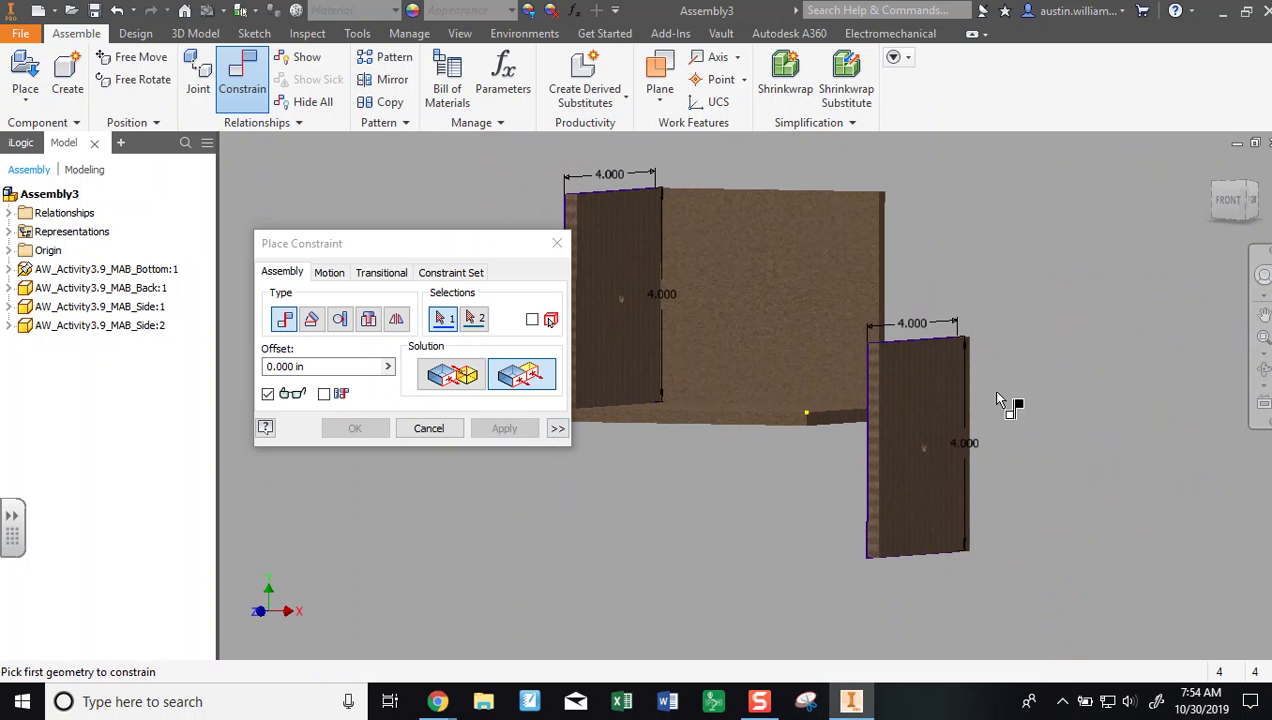
scroll(980, 530, down, 3)
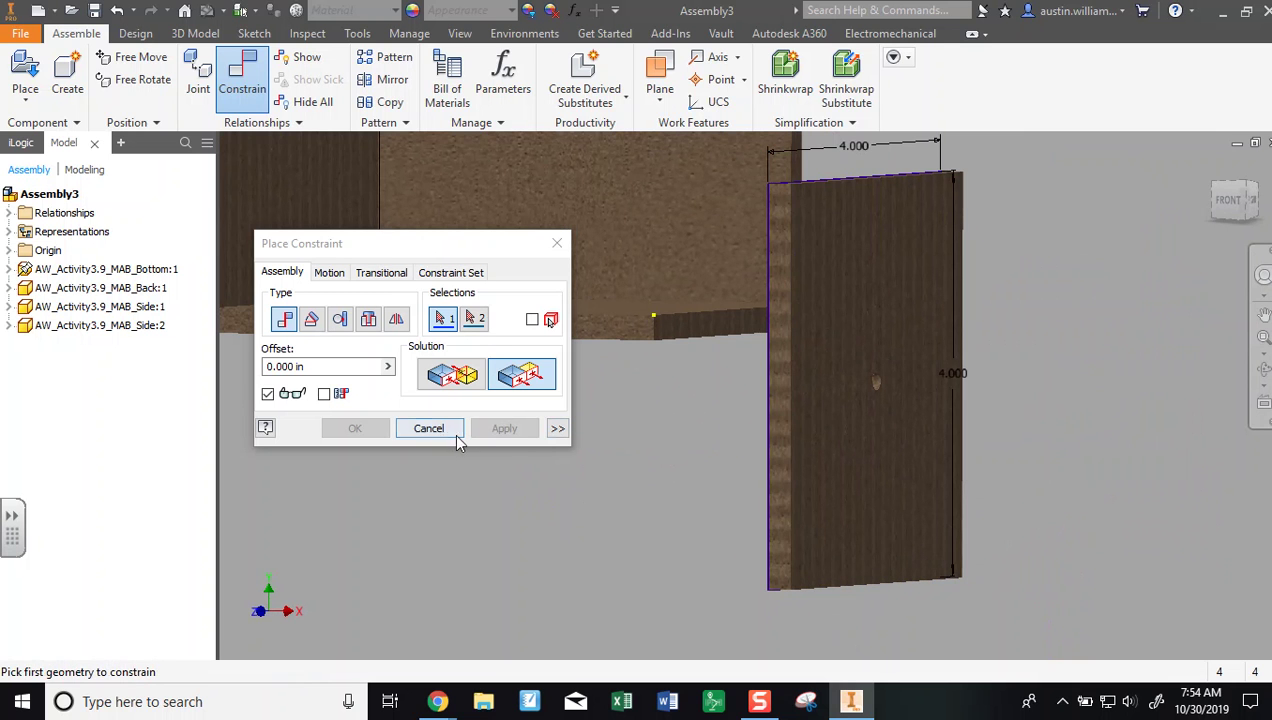
shift+middle_drag(830, 432, 776, 340)
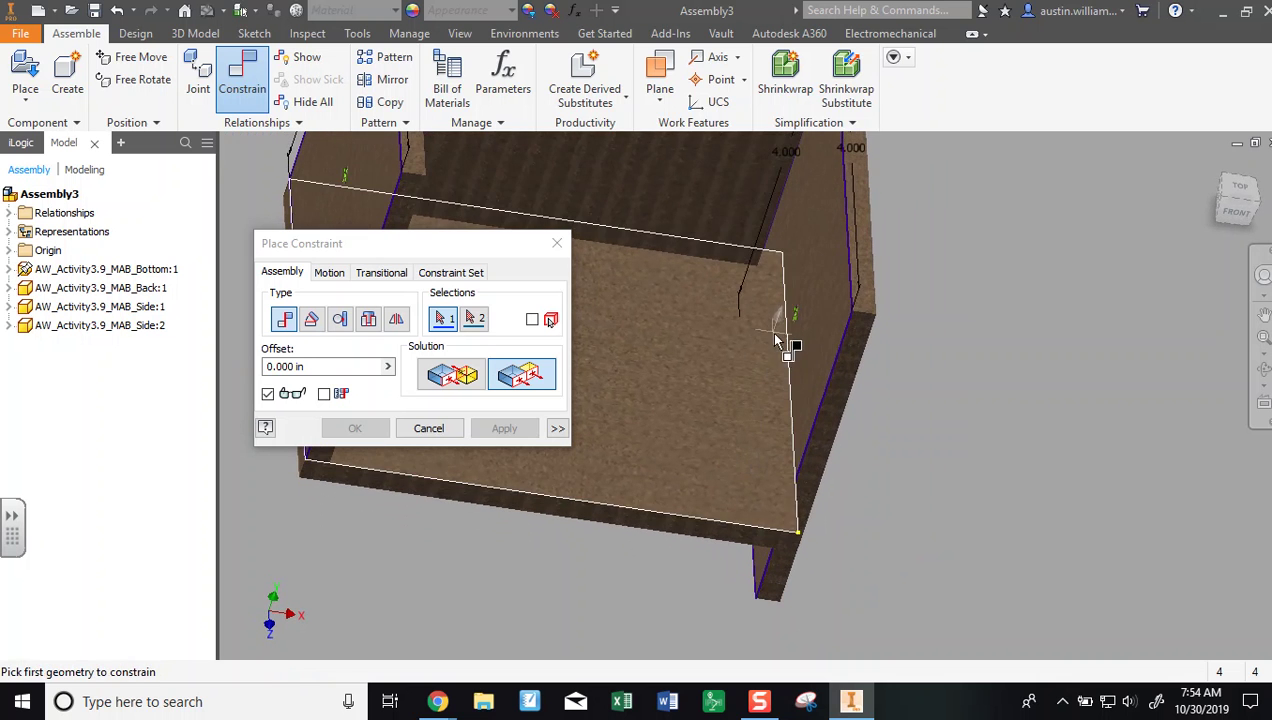
shift+middle_drag(974, 485, 946, 458)
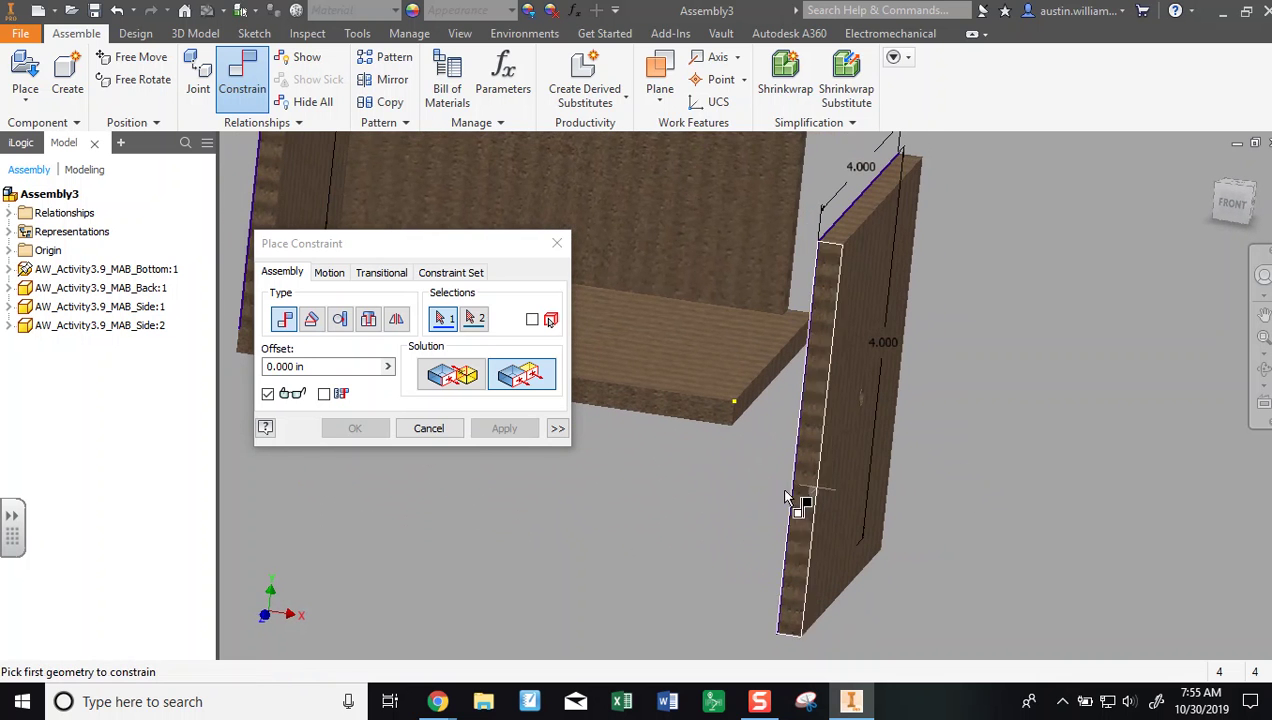
click(450, 377)
shift+middle_drag(710, 592, 843, 393)
click(866, 358)
shift+middle_drag(746, 315, 760, 404)
click(758, 398)
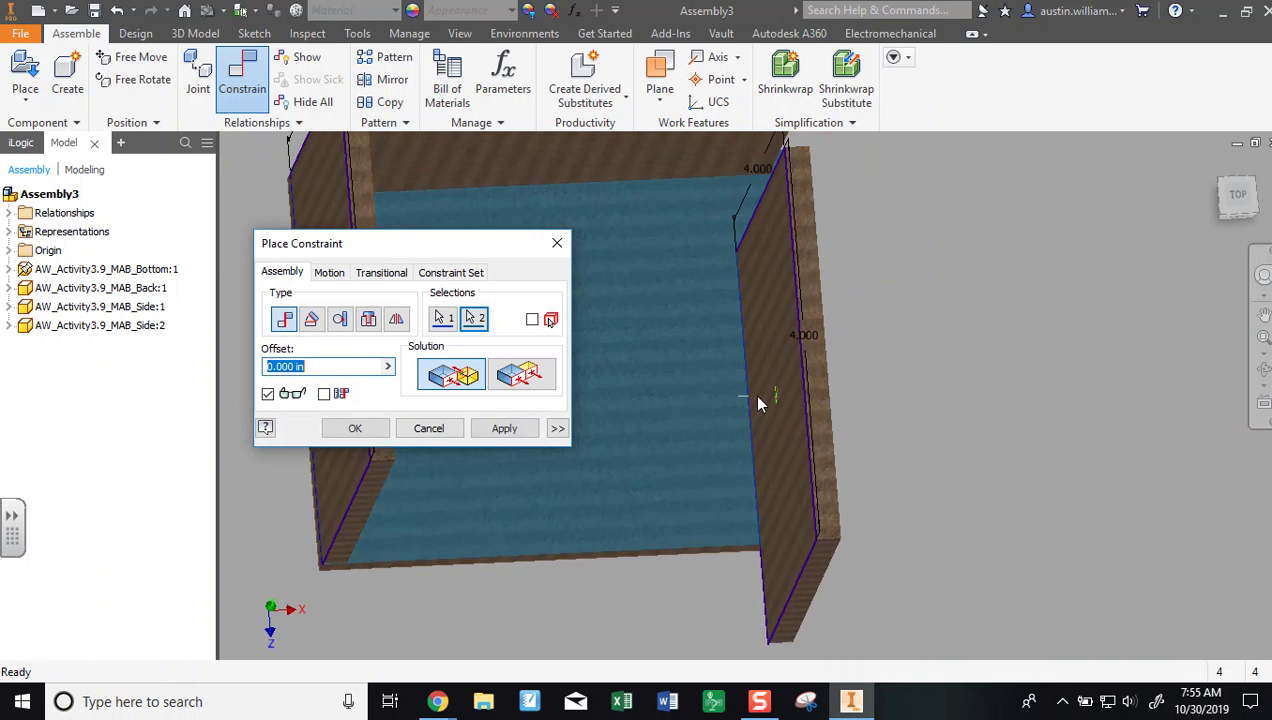
click(488, 429)
Add a Flush constraint with 0.000 in offset between the right side panel's outer face and the bottom panel's right edge face
shift+middle_drag(1040, 468, 980, 380)
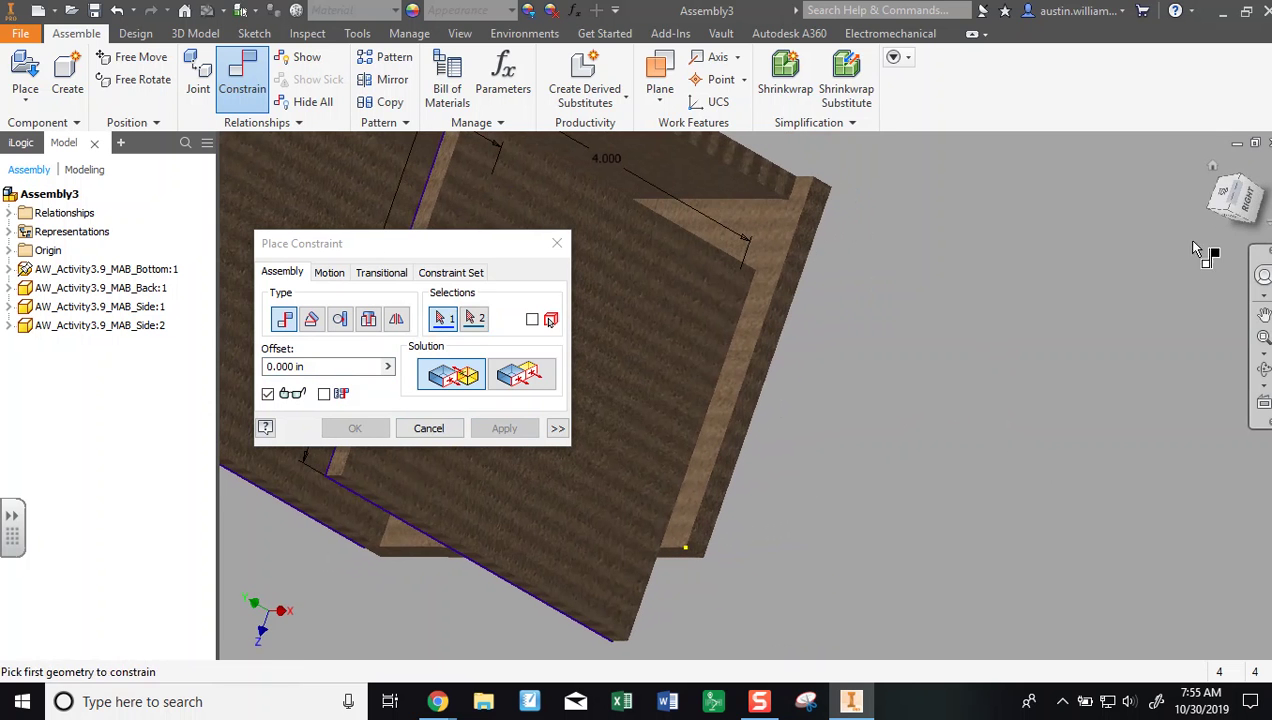
click(1250, 198)
click(1259, 186)
shift+middle_drag(869, 438, 945, 483)
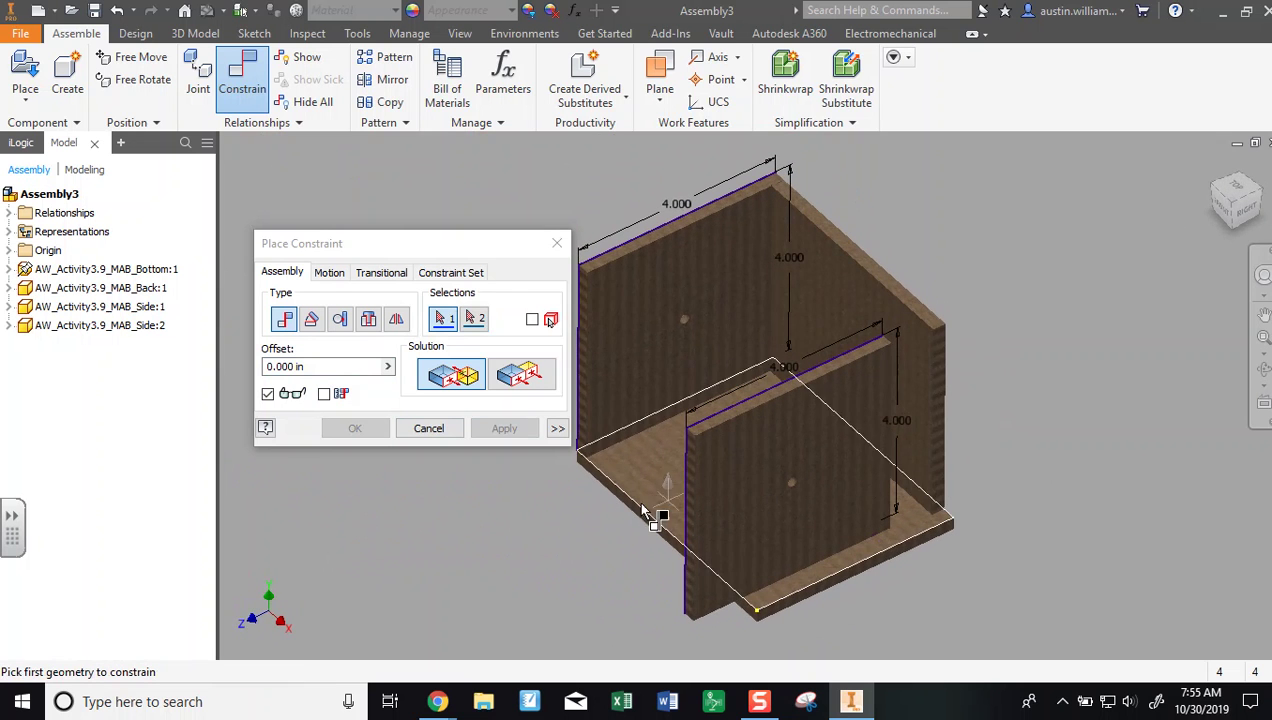
click(507, 383)
click(838, 485)
scroll(879, 567, down, 5)
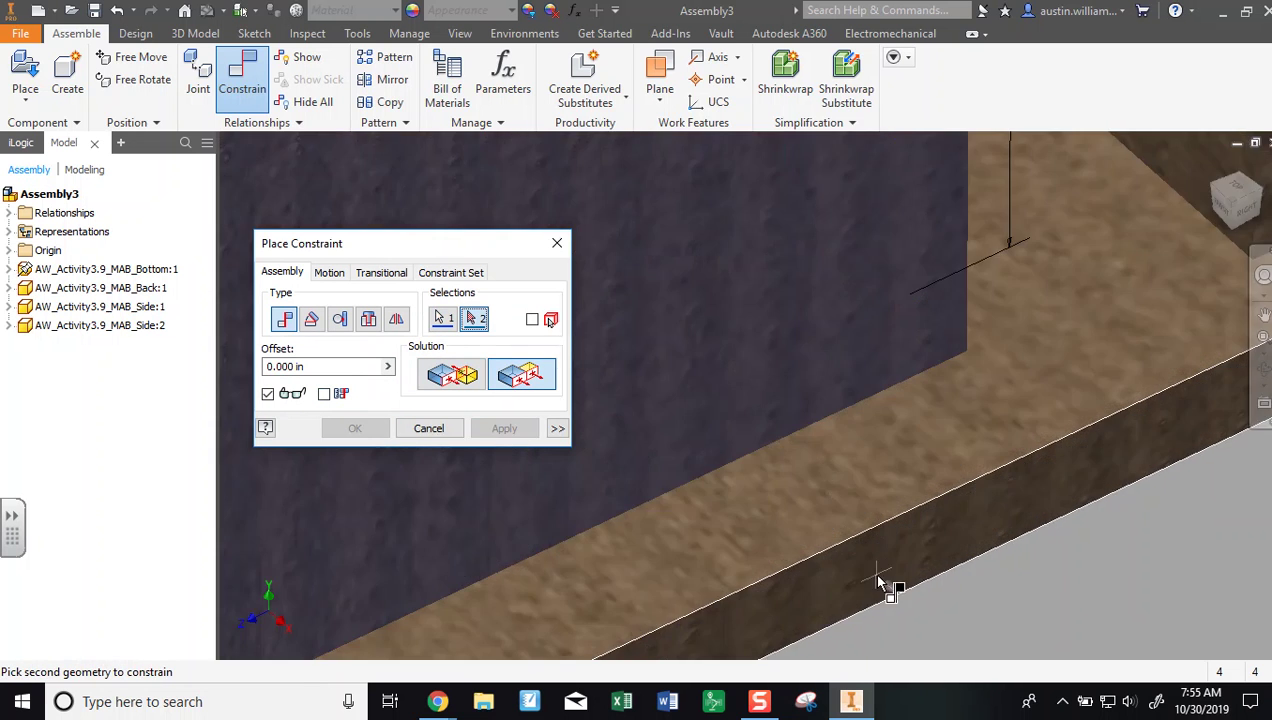
click(876, 578)
scroll(836, 570, up, 5)
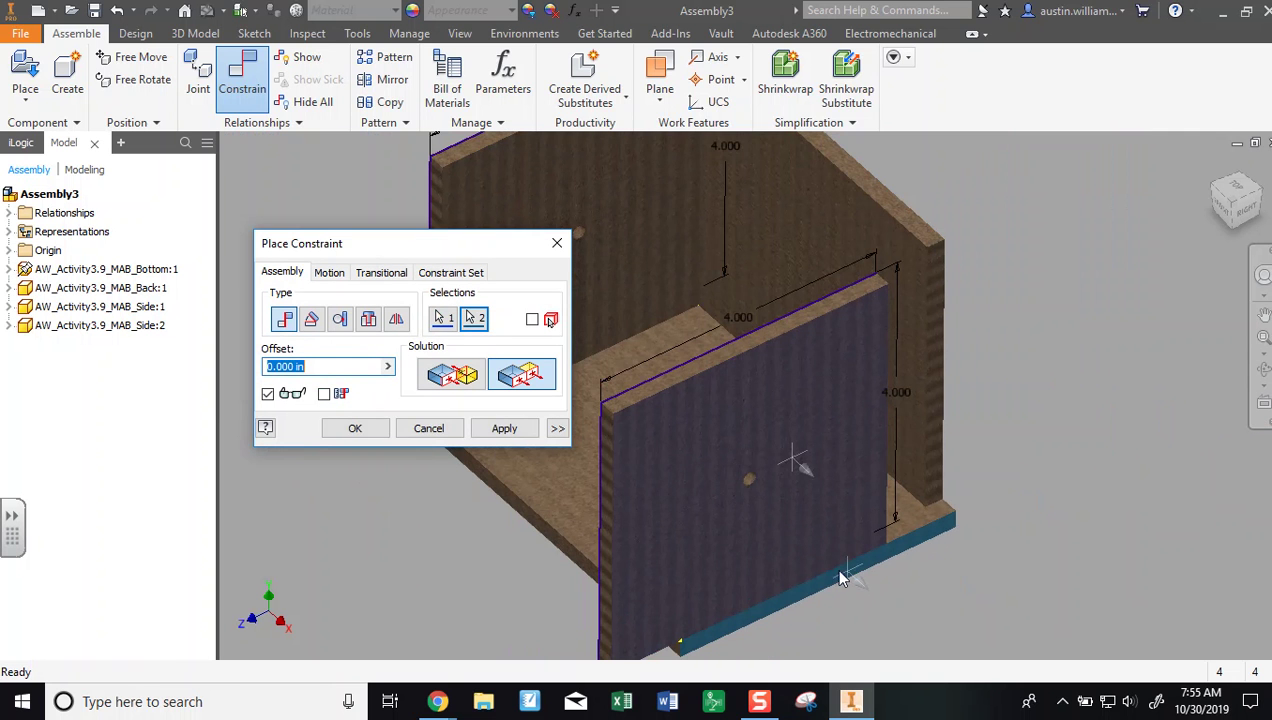
click(484, 433)
Add a Flush constraint with 0.000 in offset between the right side panel's rear edge face and the bottom panel's rear edge face
shift+middle_drag(945, 432, 875, 454)
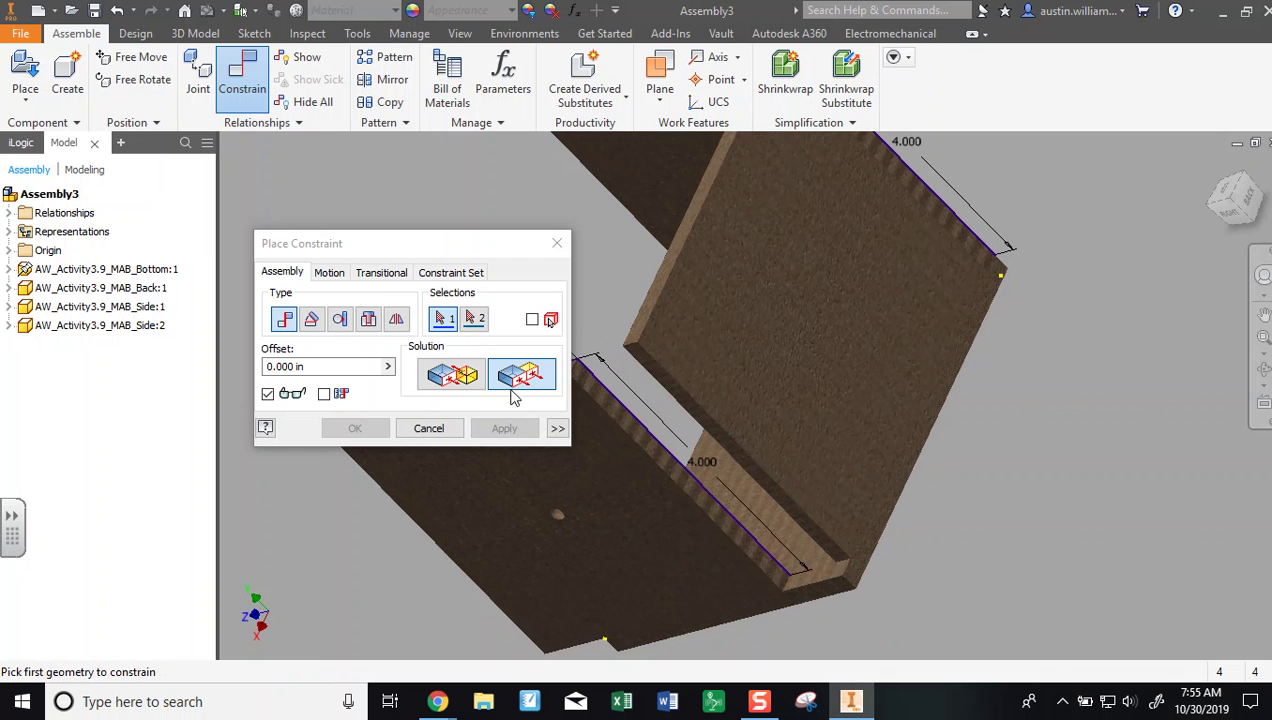
click(645, 440)
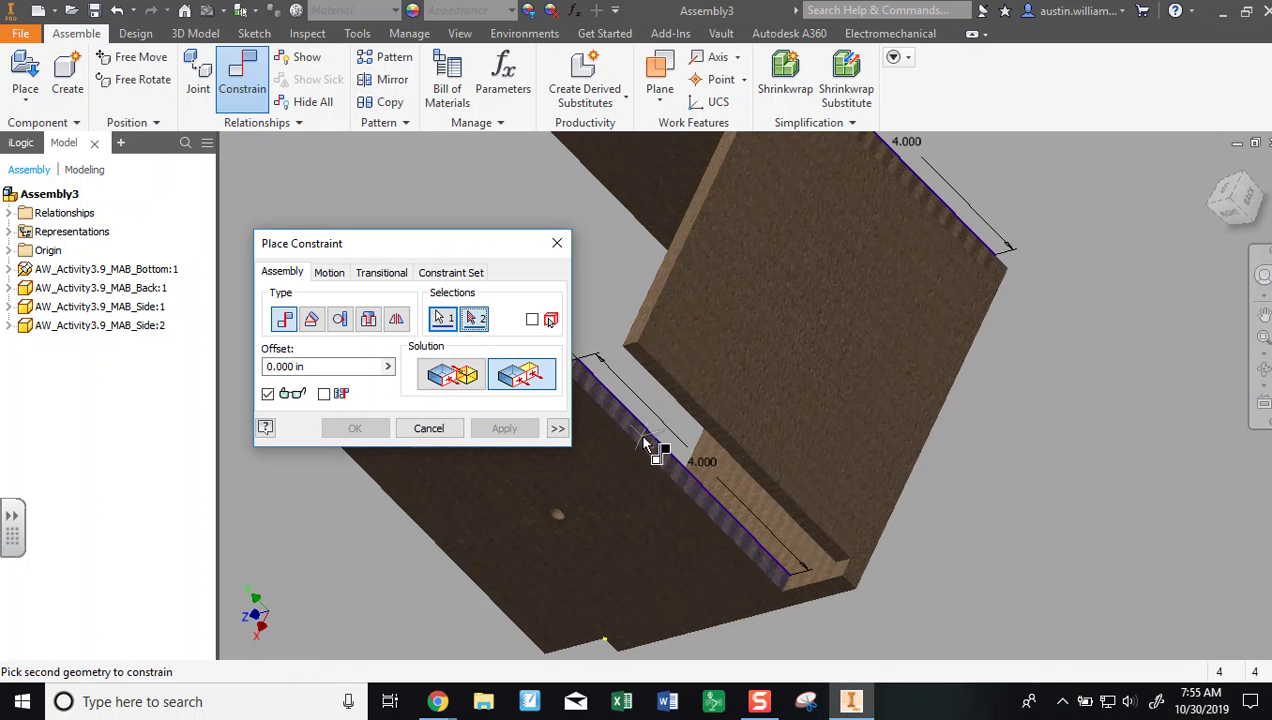
click(856, 574)
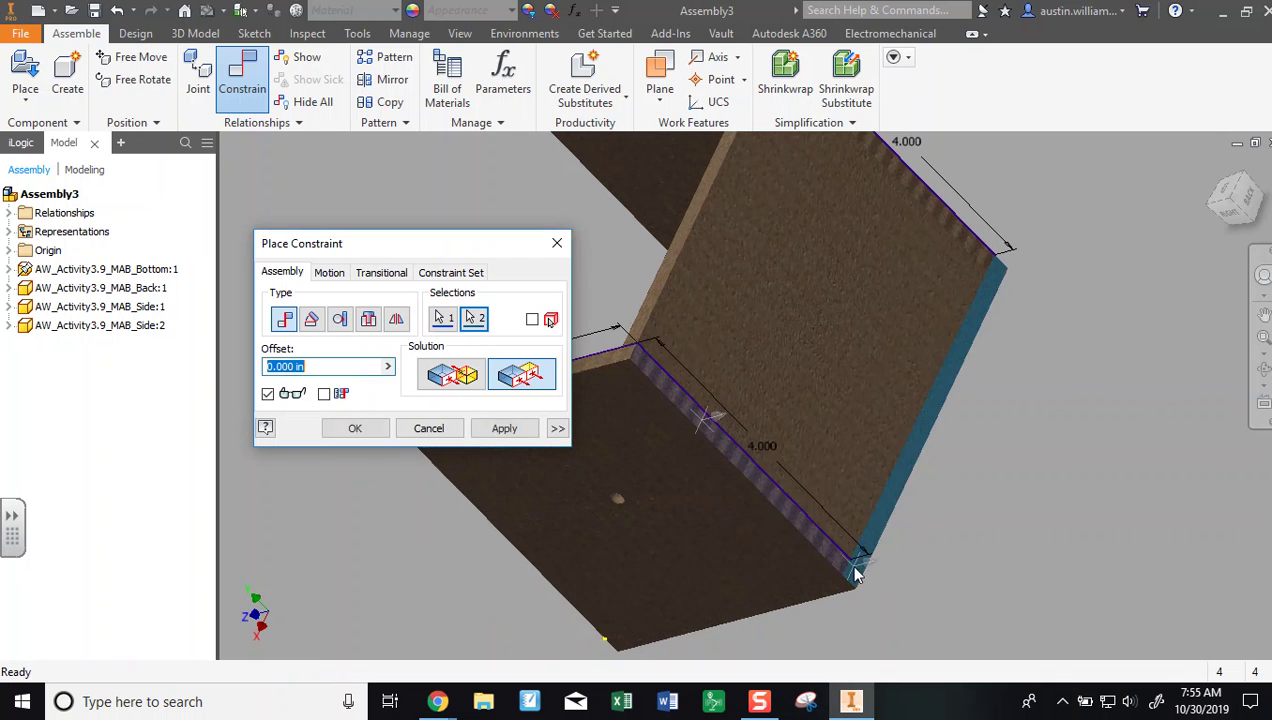
click(503, 428)
shift+middle_drag(349, 539, 563, 487)
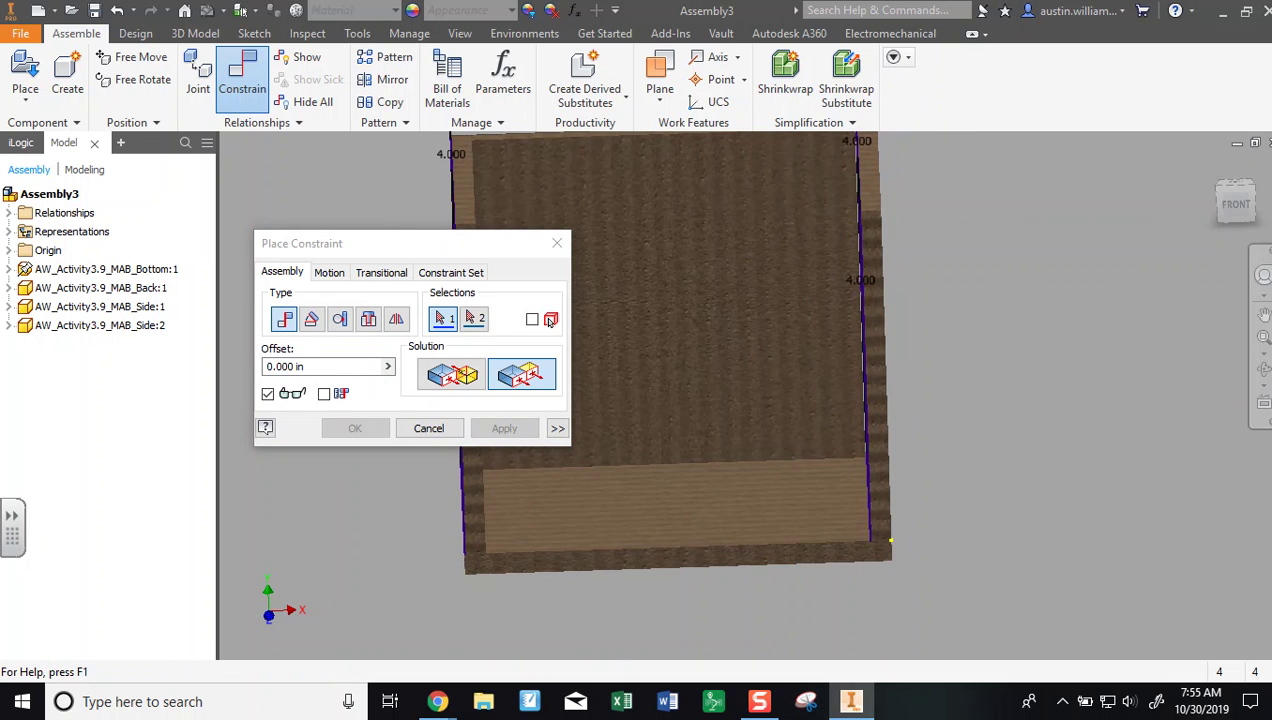
click(435, 428)
Place one instance of the top panel part AW_Activity3.9_MAB_Top above the open box
shift+middle_drag(966, 444, 877, 464)
scroll(968, 413, down, 2)
click(36, 78)
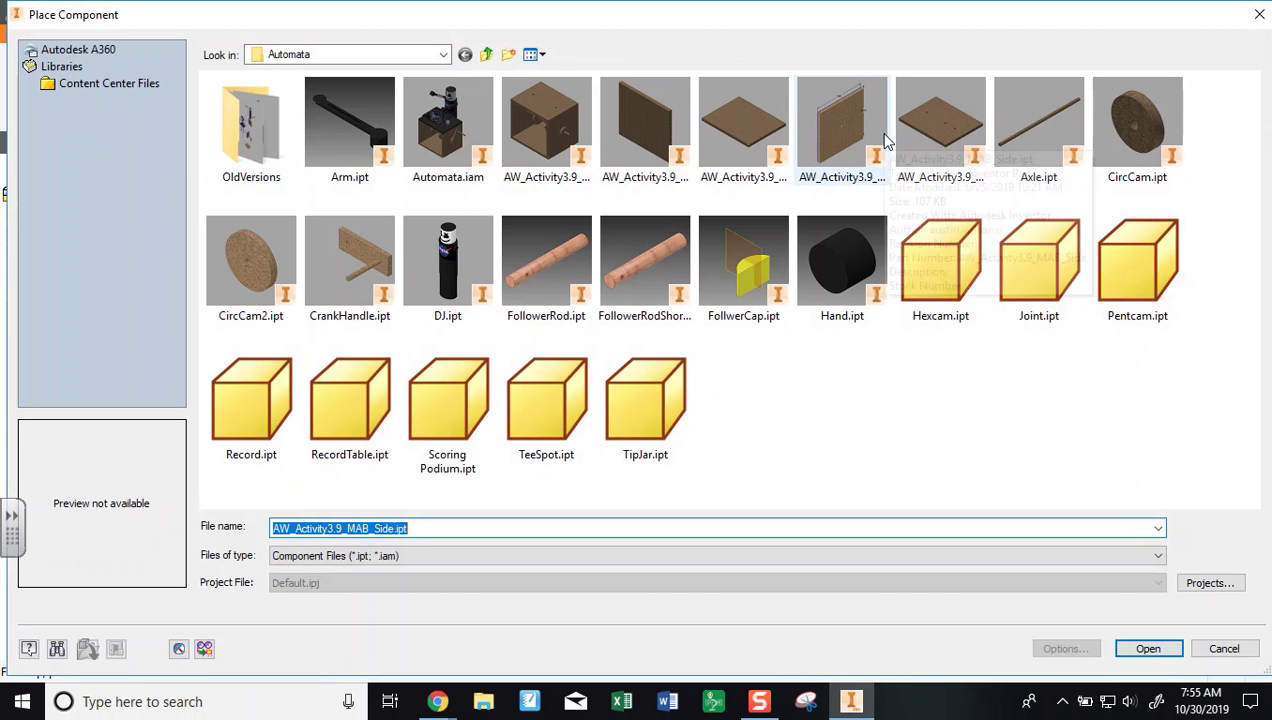
double_click(878, 138)
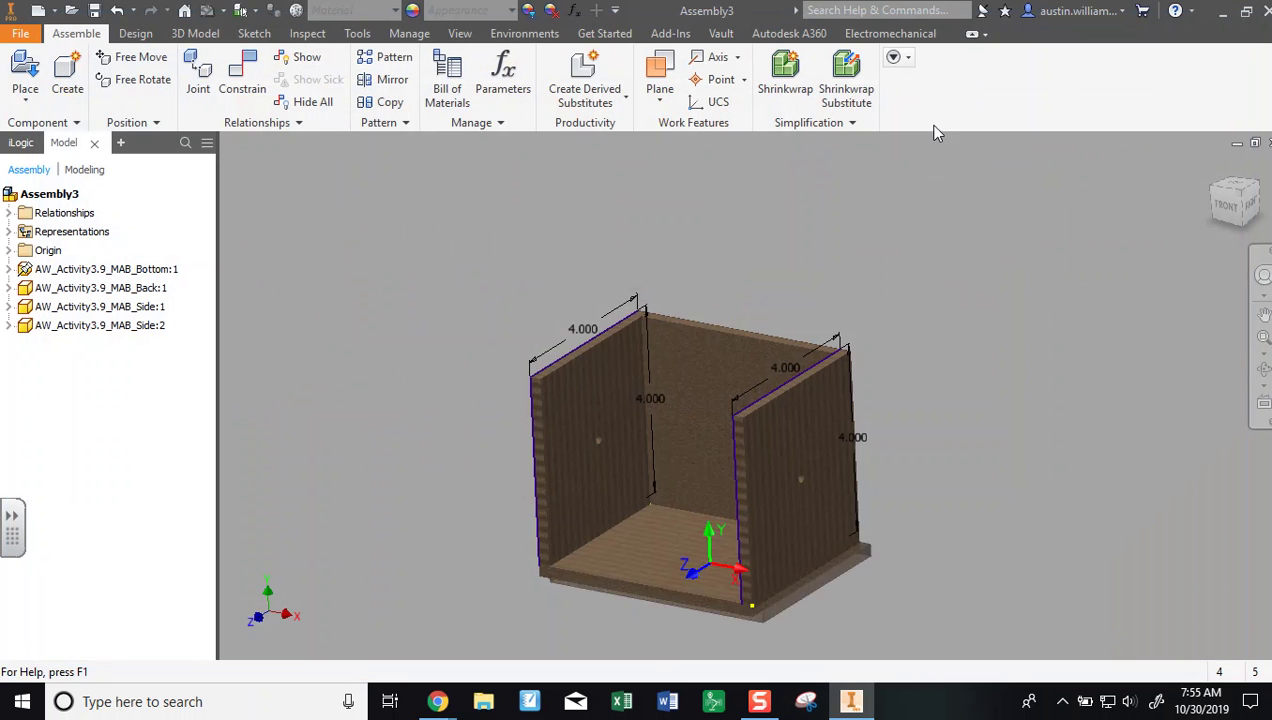
click(689, 237)
key(Escape)
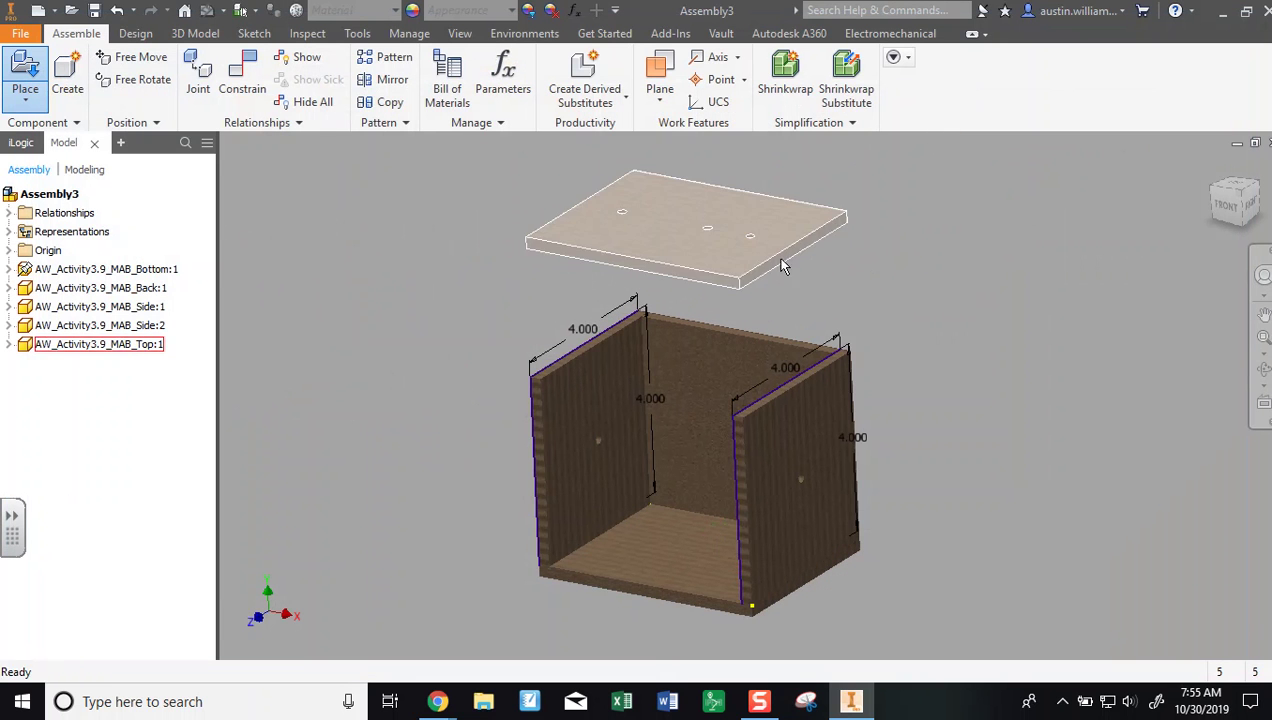
Try a Flush constraint with 0.000 in offset between the top panel's lower face and the right side panel's upper edge face, and undo it
shift+middle_drag(647, 284, 719, 280)
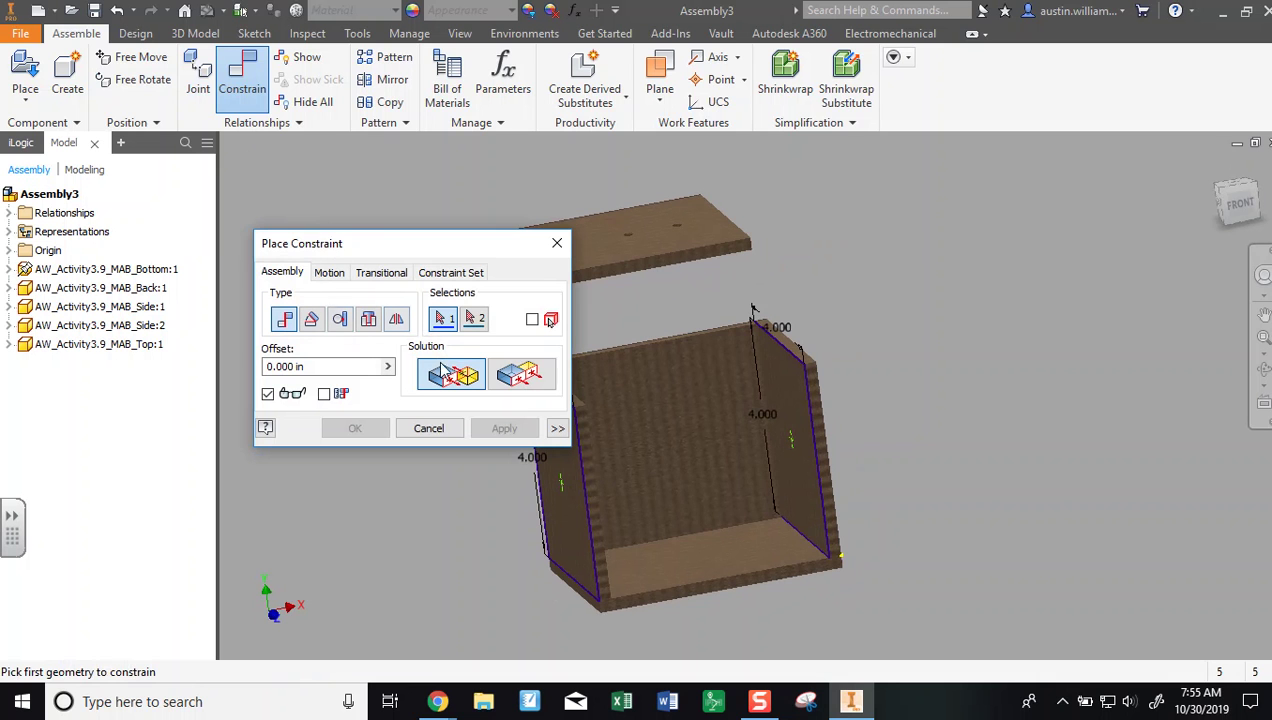
shift+middle_drag(613, 355, 688, 303)
click(688, 288)
shift+middle_drag(882, 262, 876, 340)
scroll(789, 374, down, 5)
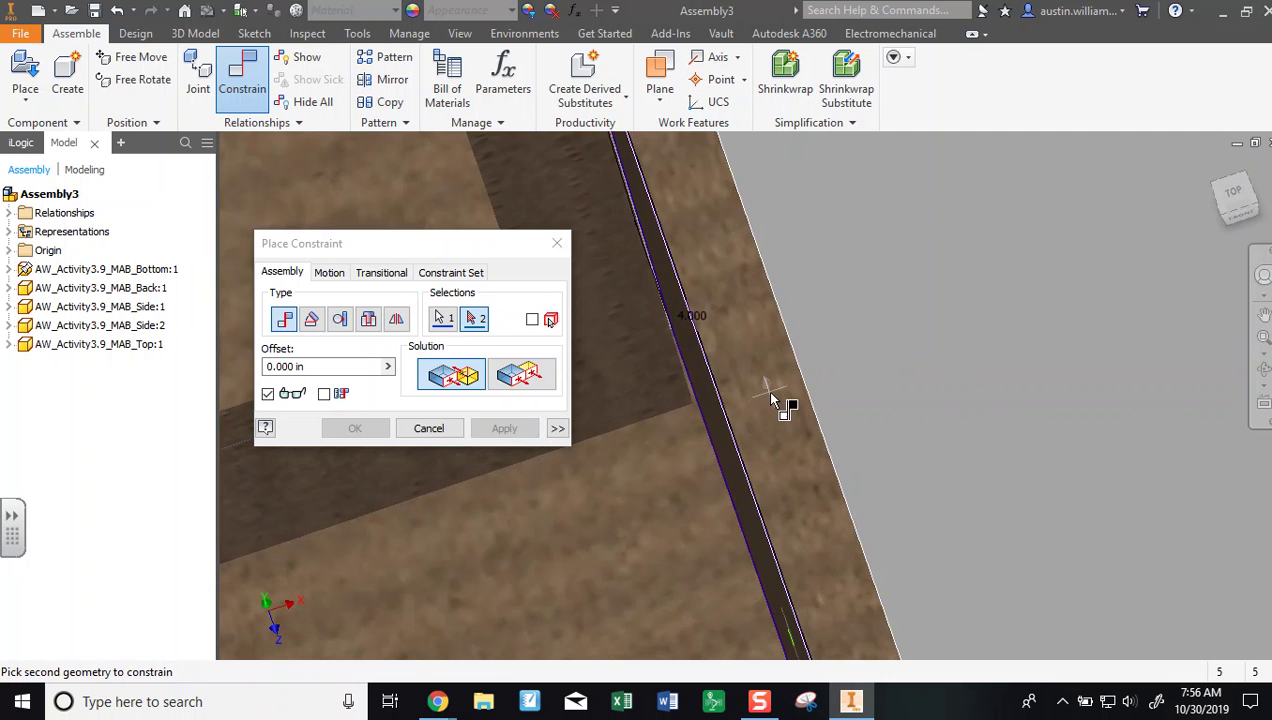
click(772, 396)
scroll(919, 387, up, 3)
shift+middle_drag(921, 394, 870, 313)
shift+middle_drag(756, 298, 880, 288)
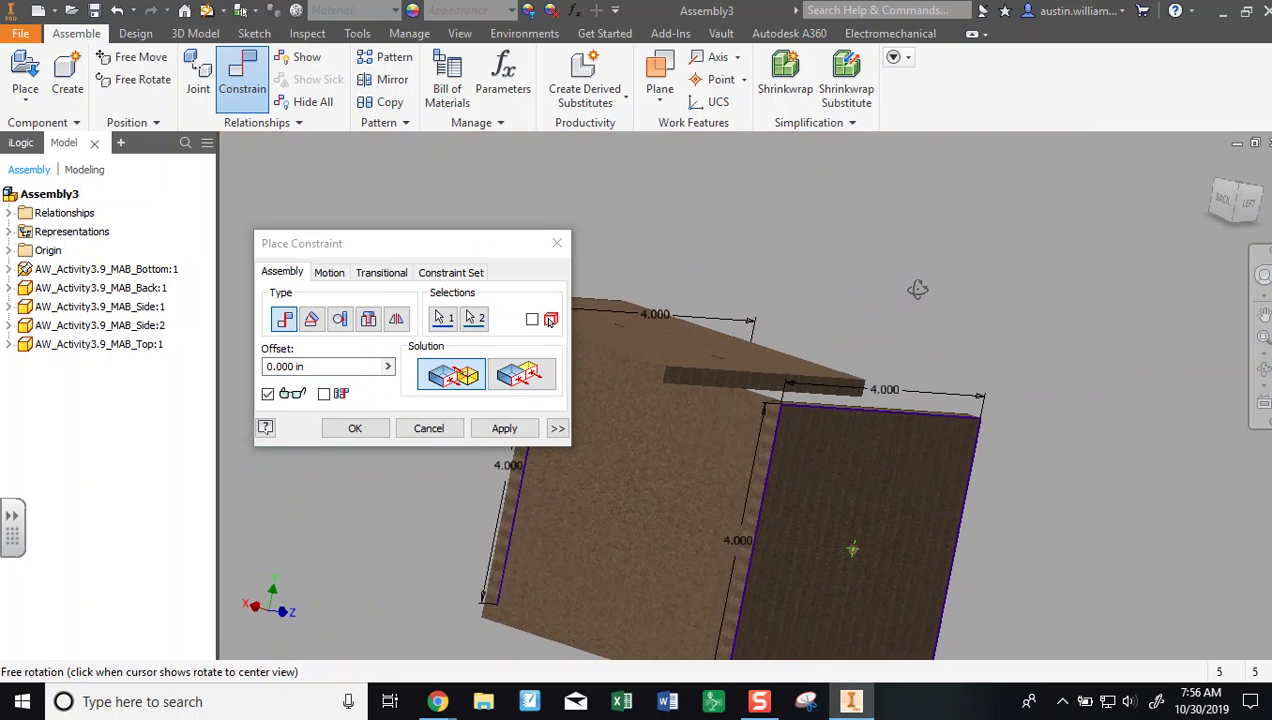
click(536, 374)
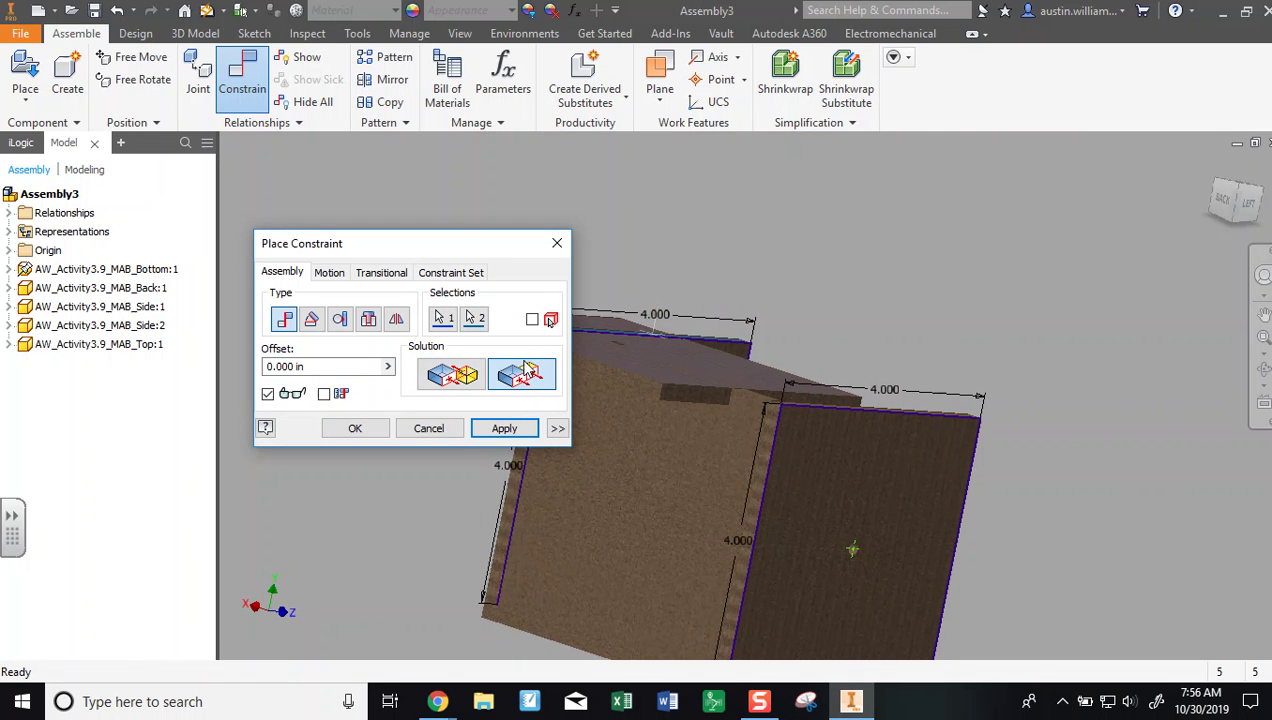
click(497, 430)
key(ctrl+z)
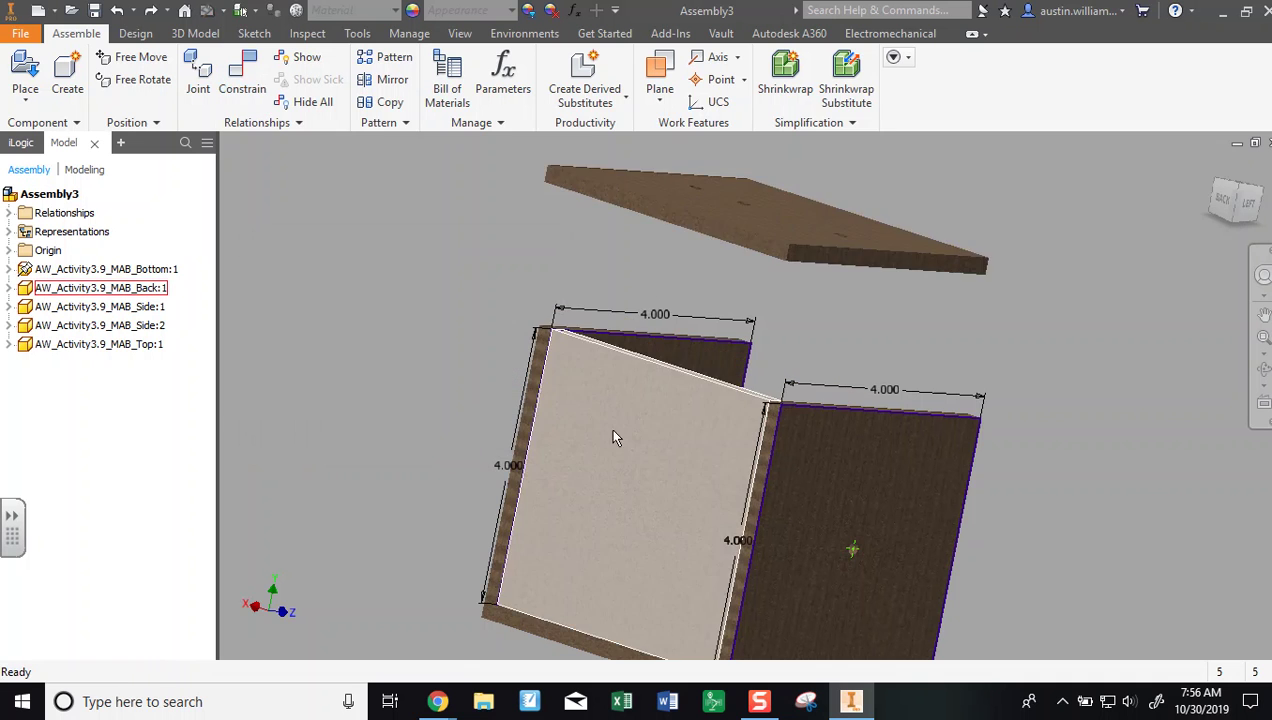
Add a Mate constraint with 0.000 in offset between the top panel's lower face and the right side panel's upper edge face
shift+middle_drag(543, 258, 566, 234)
click(247, 80)
click(703, 212)
shift+middle_drag(700, 218, 731, 293)
click(699, 337)
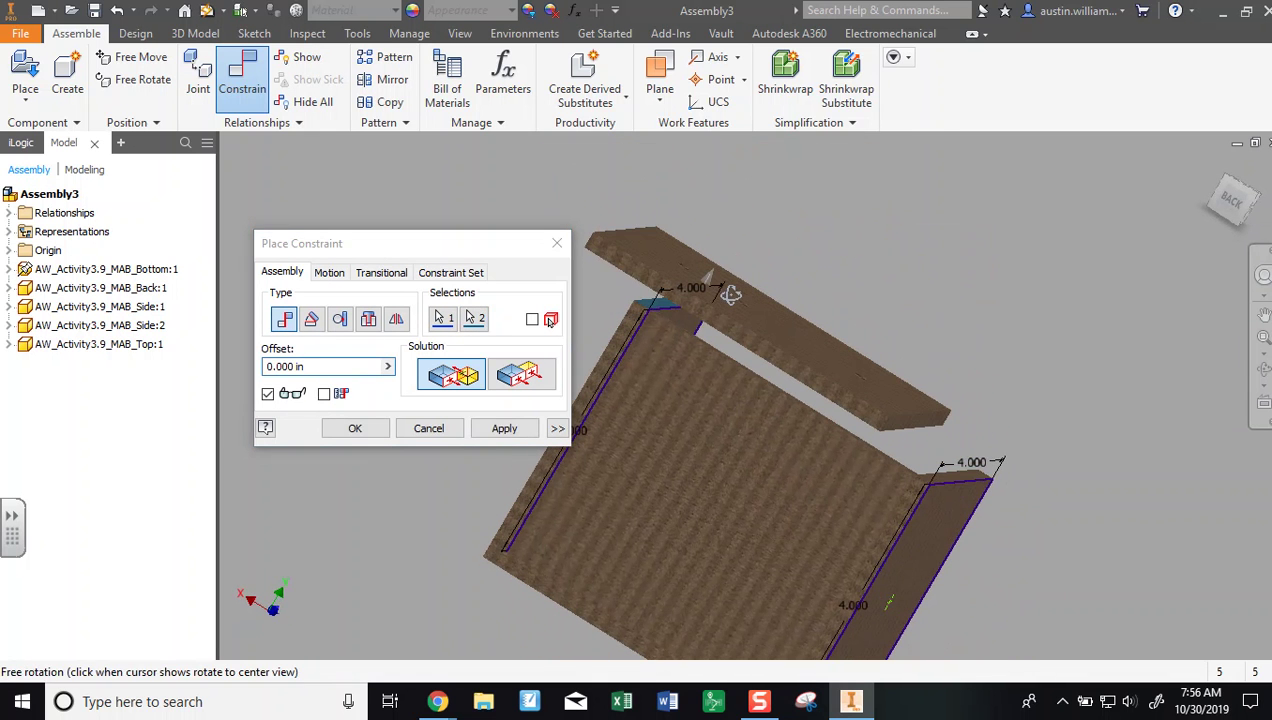
click(510, 430)
Add a Flush constraint with 0.000 in offset between the top panel's left edge face and the left side panel's outer face
shift+middle_drag(803, 397, 975, 362)
scroll(977, 364, down, 3)
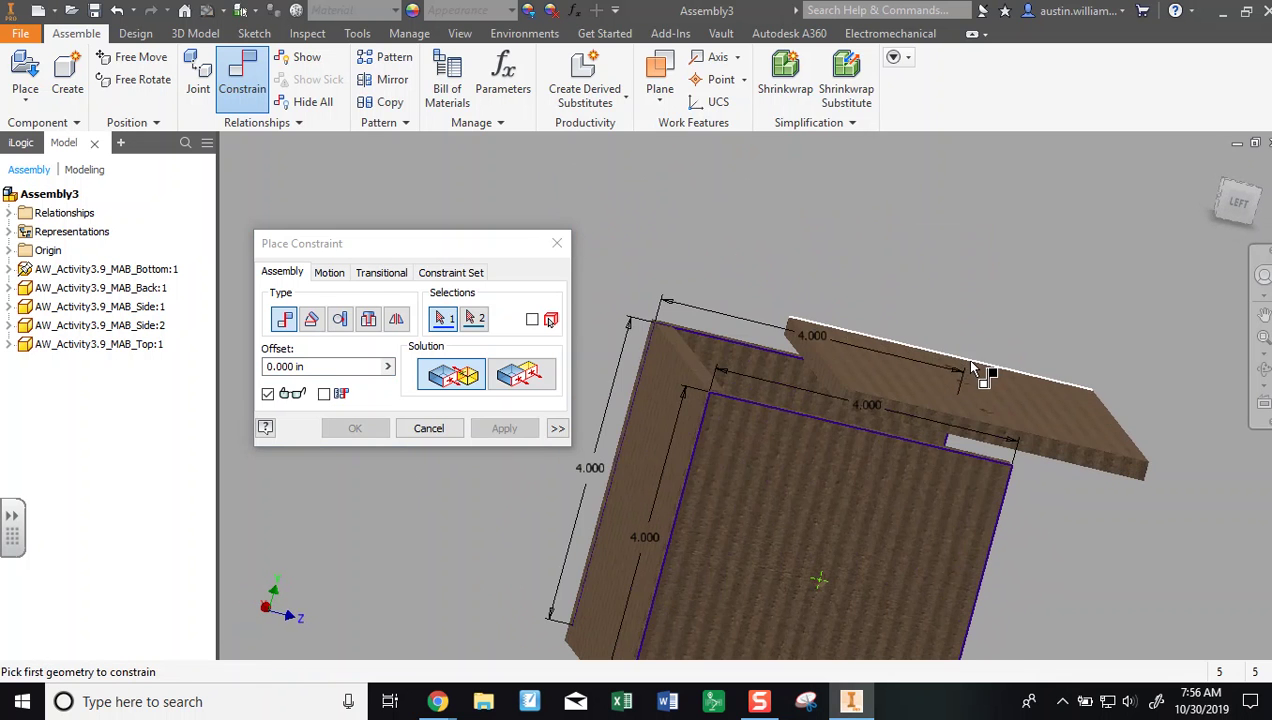
click(498, 384)
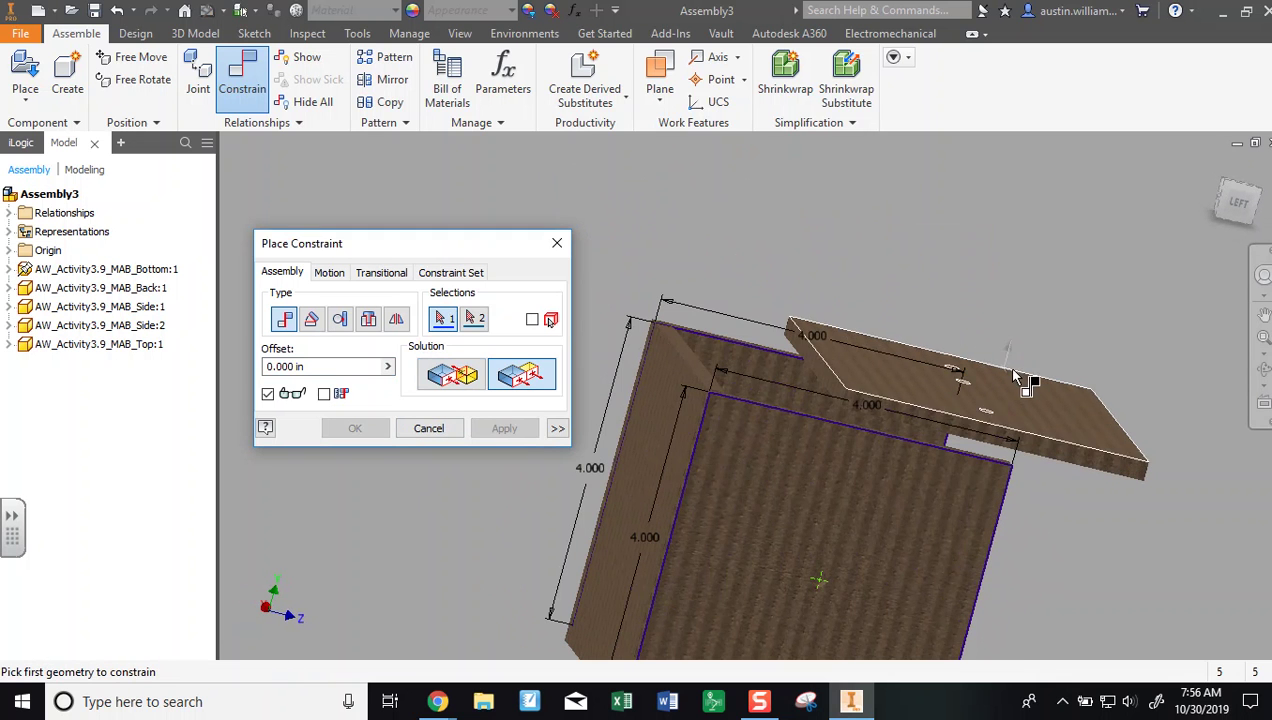
click(1058, 450)
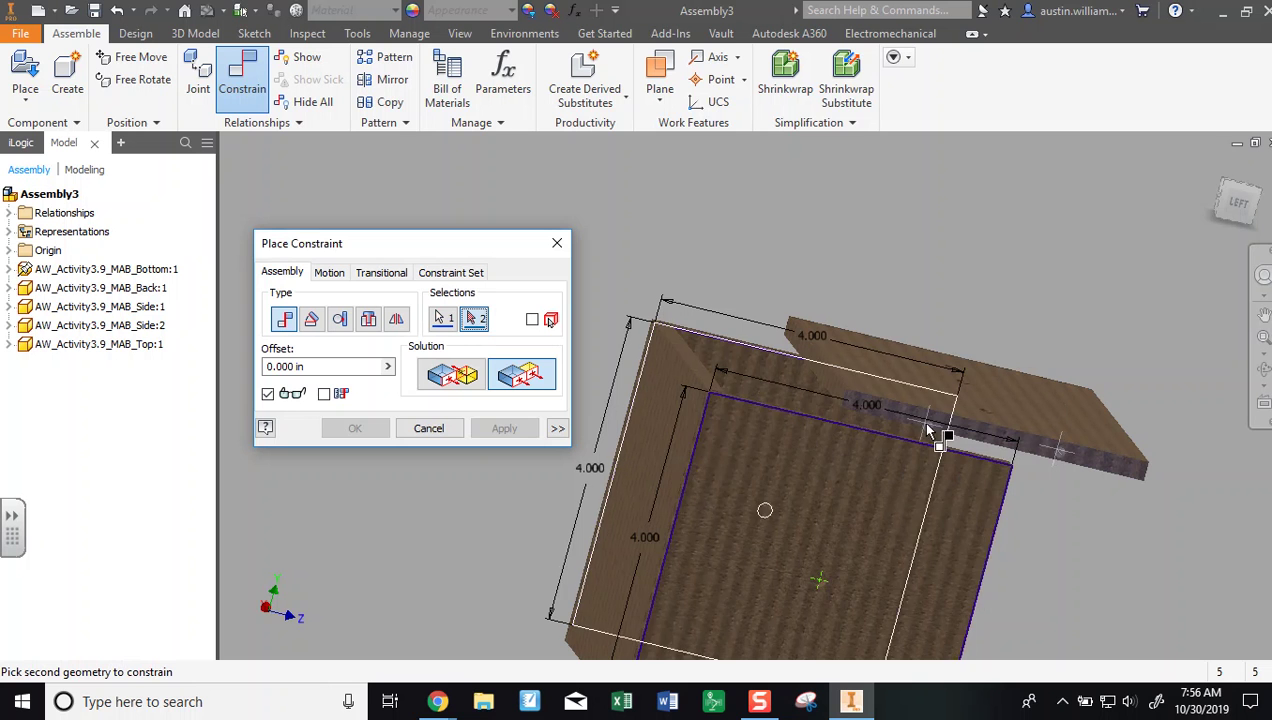
click(887, 478)
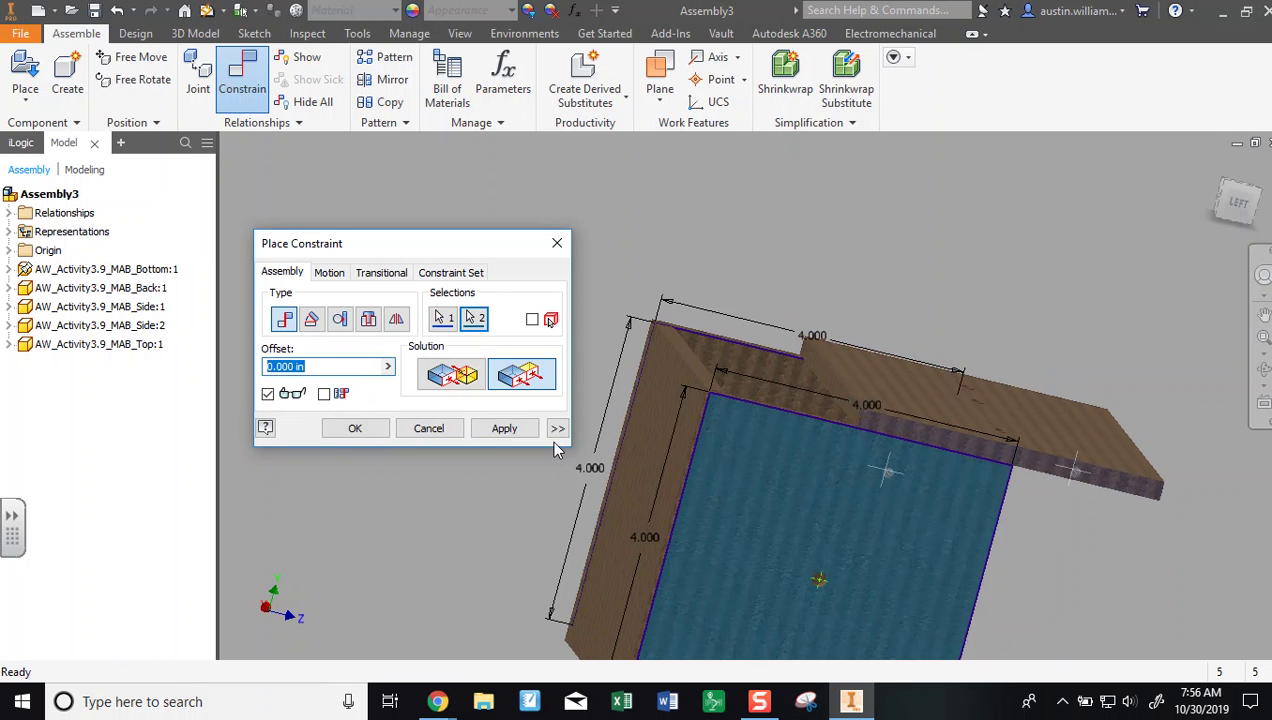
click(505, 430)
Add a Flush constraint with 0.000 in offset between the top panel's rear edge face and the back panel's rear face
shift+middle_drag(505, 477, 580, 494)
click(613, 397)
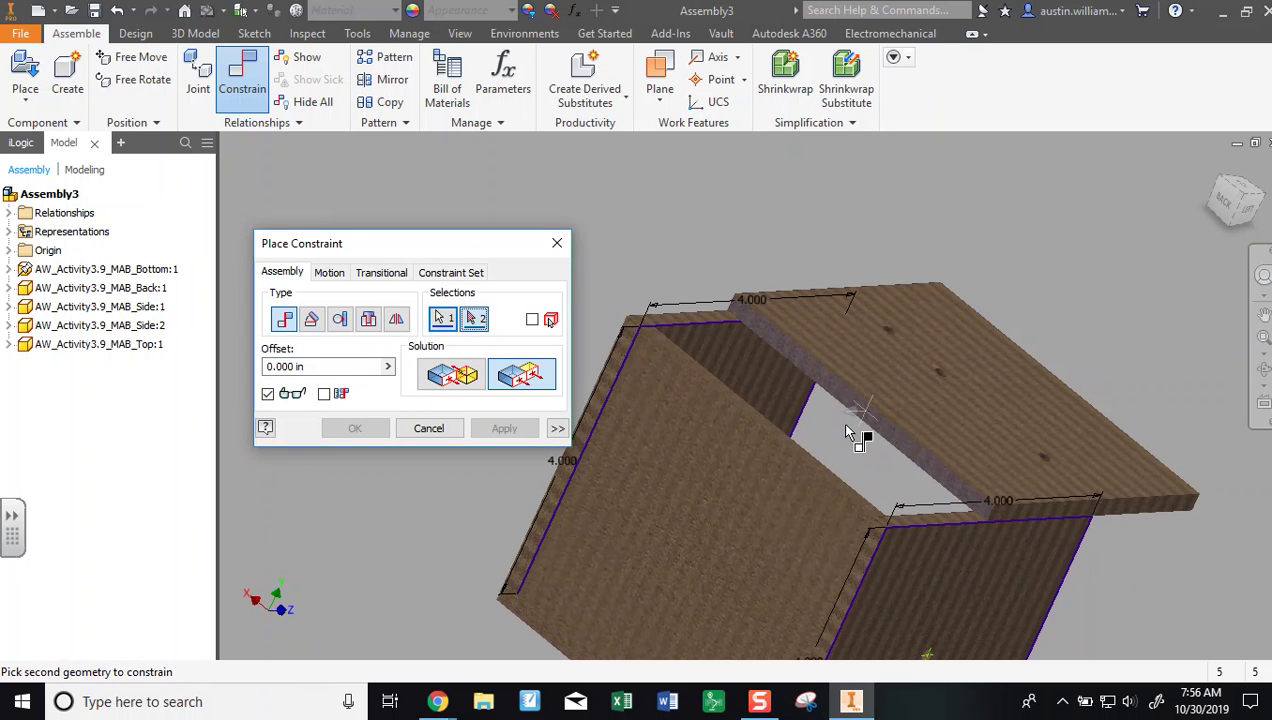
click(758, 470)
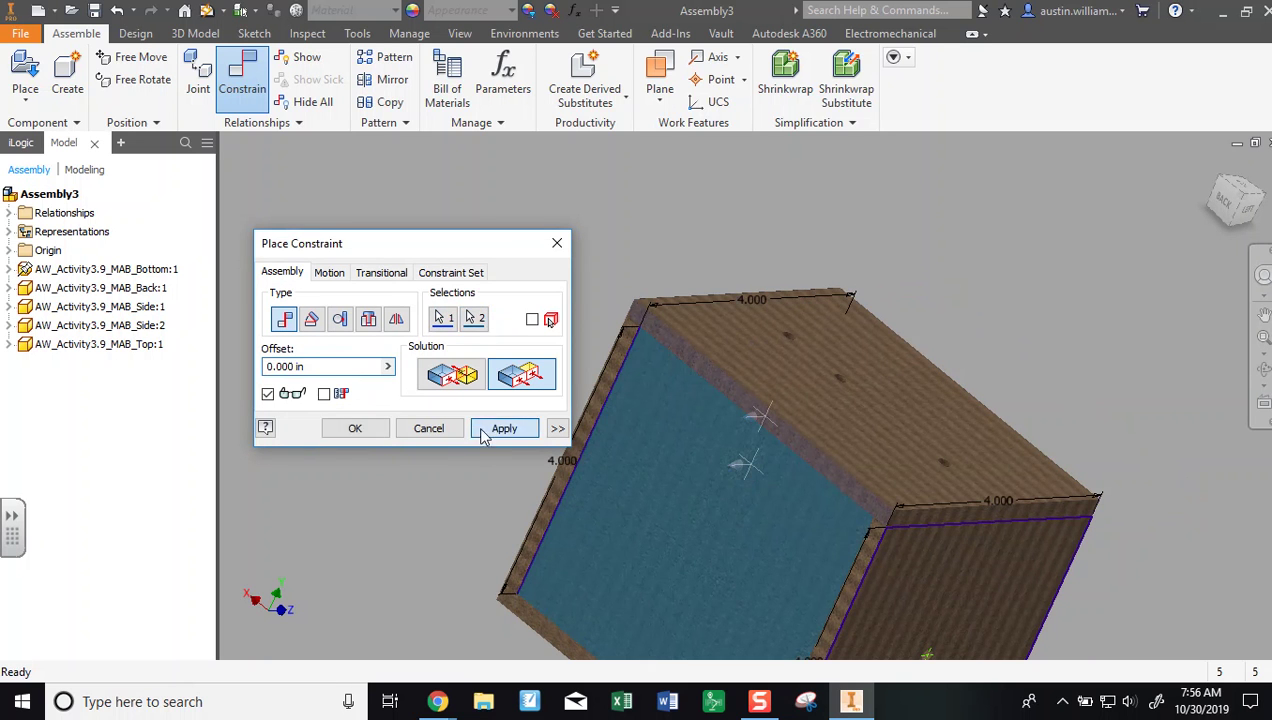
click(504, 428)
Examine the assembled box from several angles to check the alignment of its panels
shift+middle_drag(540, 517, 300, 590)
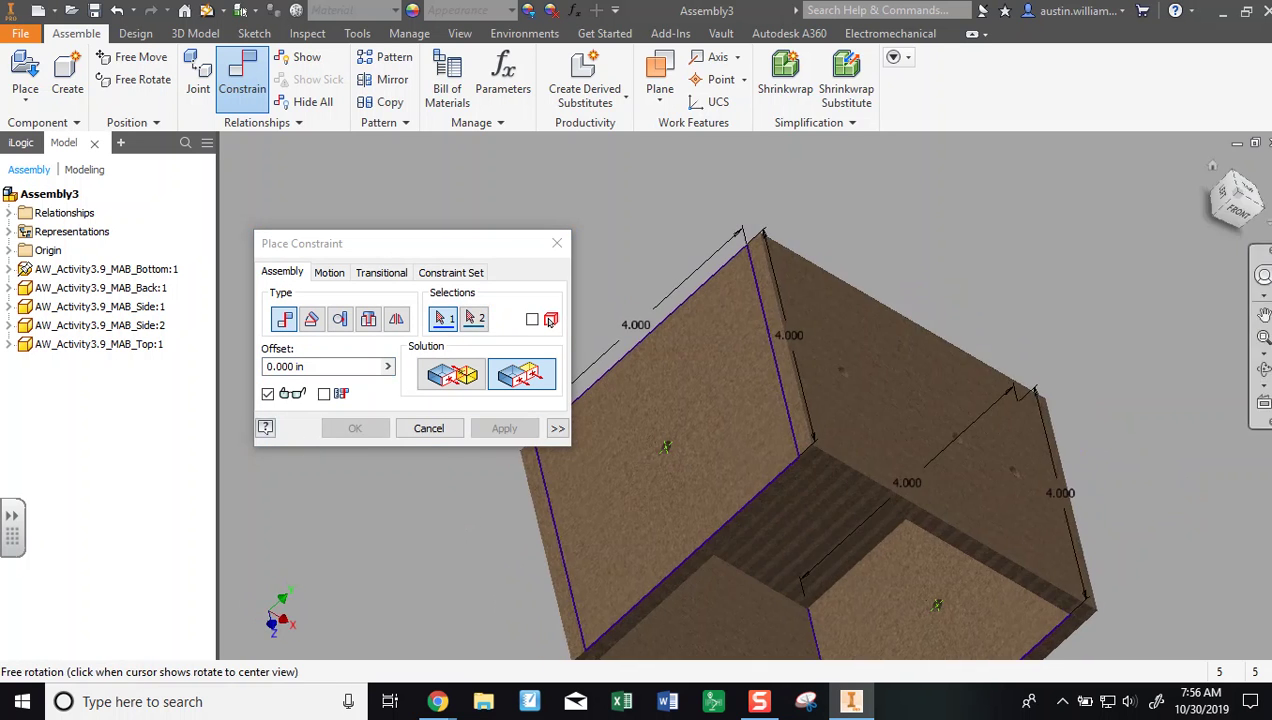
click(1237, 208)
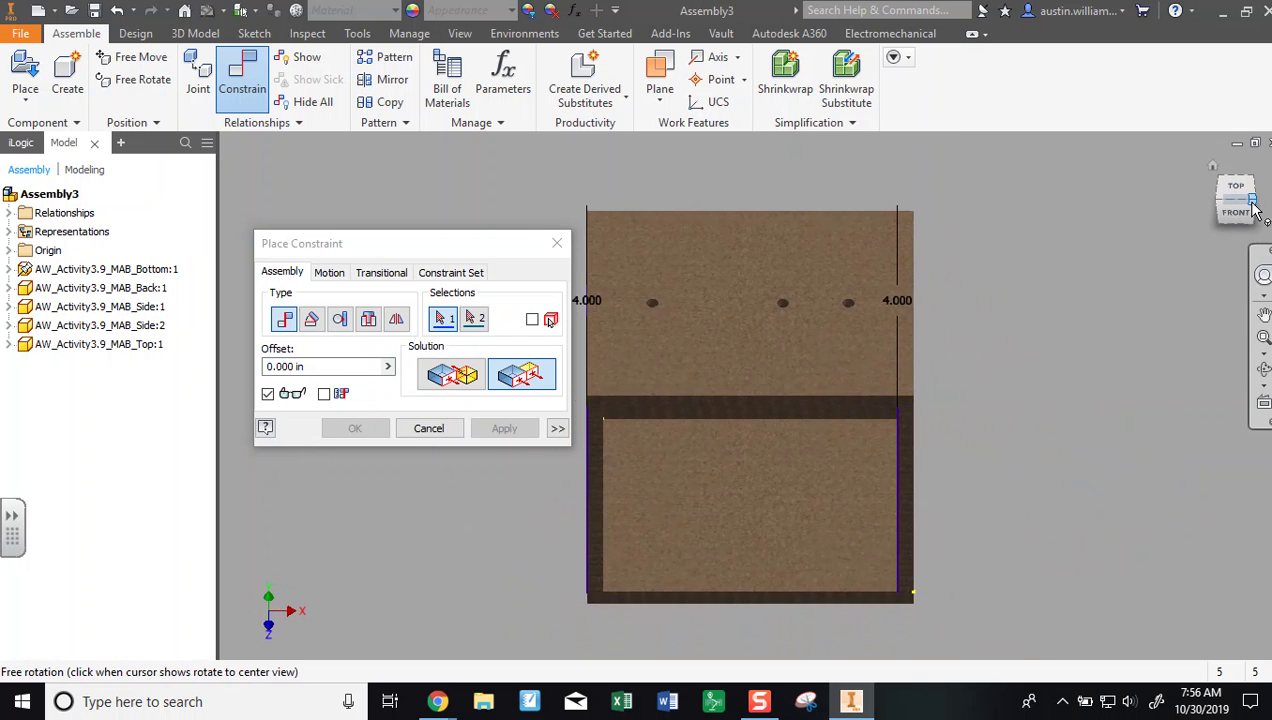
click(1254, 203)
shift+middle_drag(945, 389, 989, 363)
drag(512, 249, 416, 218)
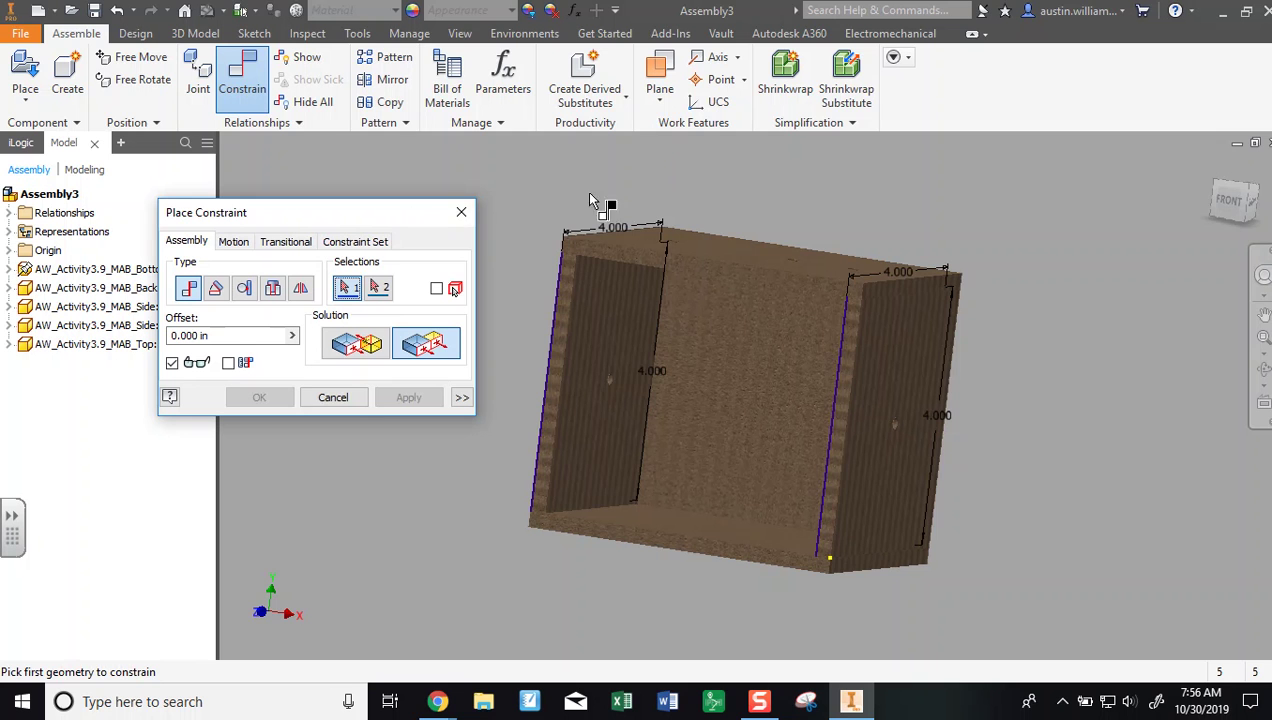
shift+middle_drag(553, 192, 517, 201)
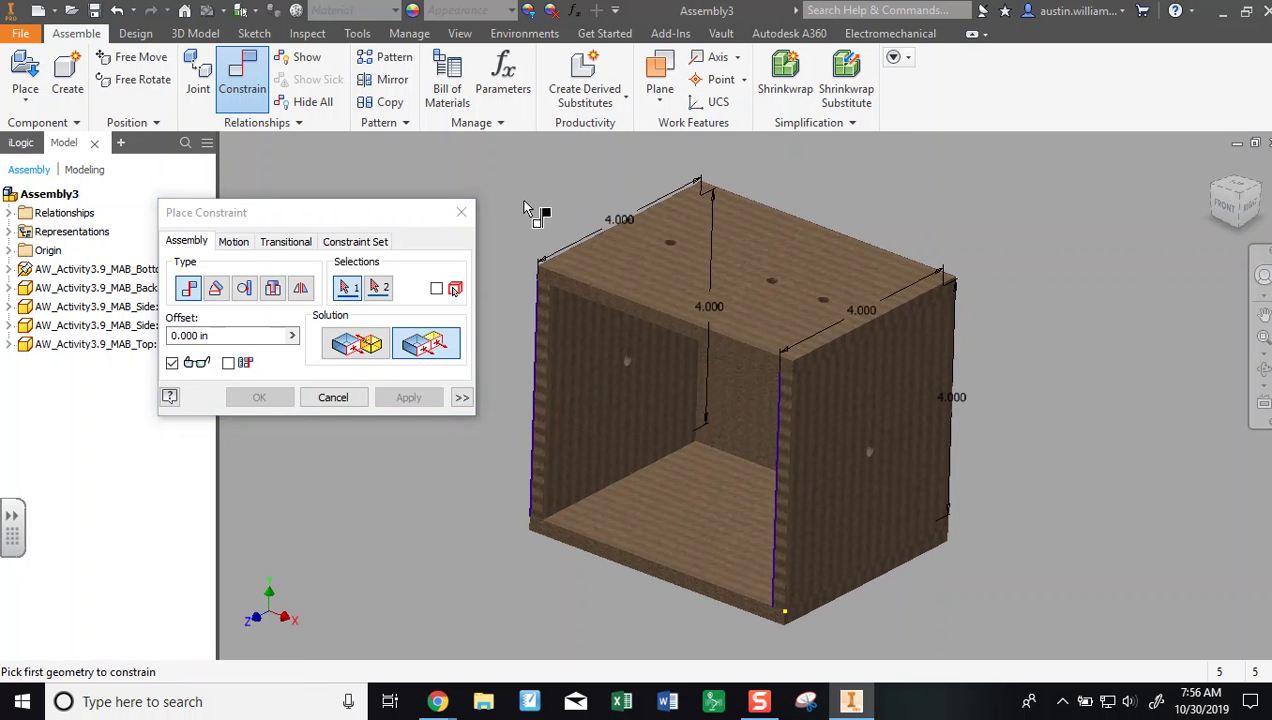